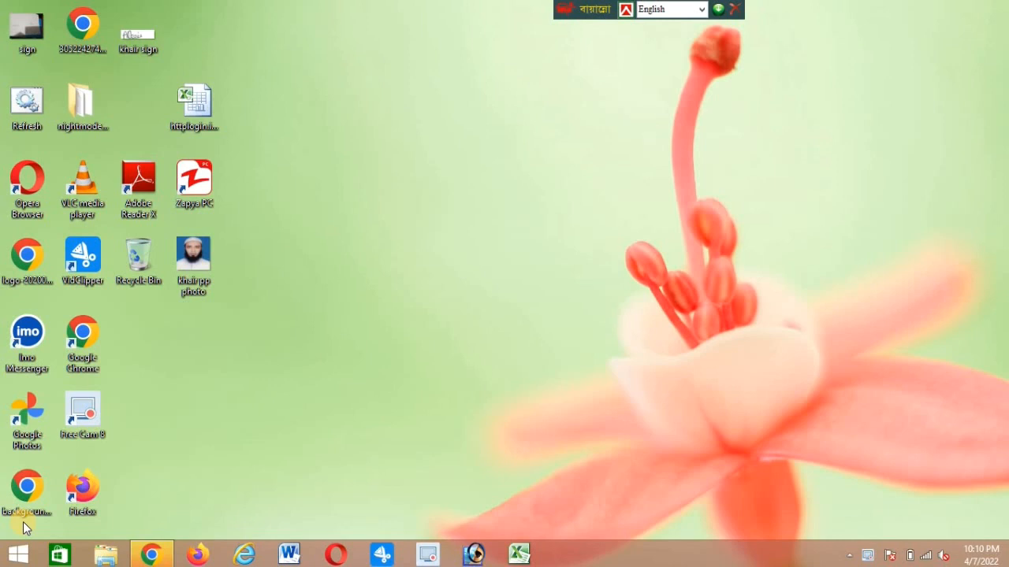
Switch to Chrome, go to dpe.gov.bd and open its IPEMIS login page
click(150, 558)
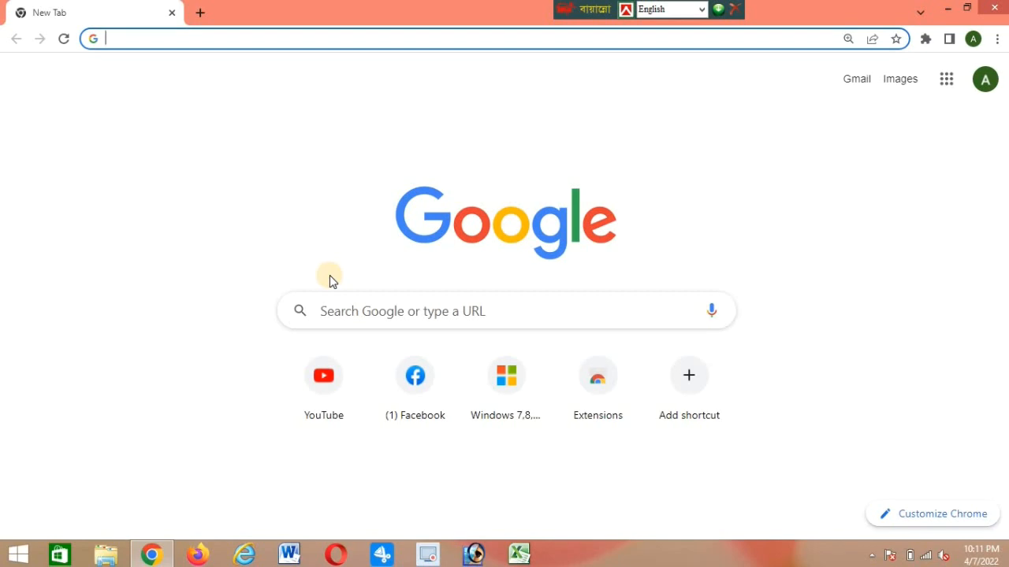
text(www)
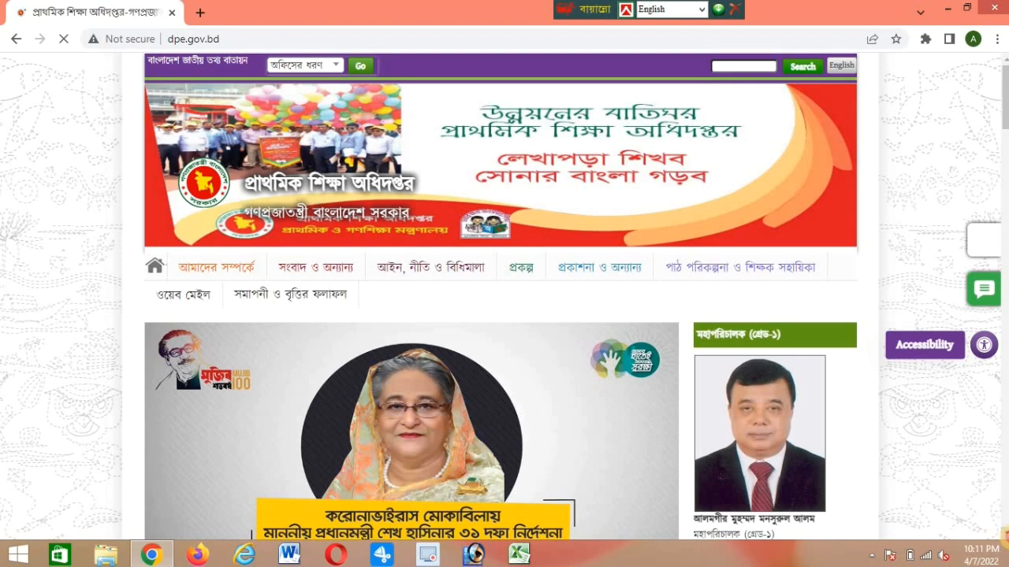
click(1006, 533)
click(1005, 534)
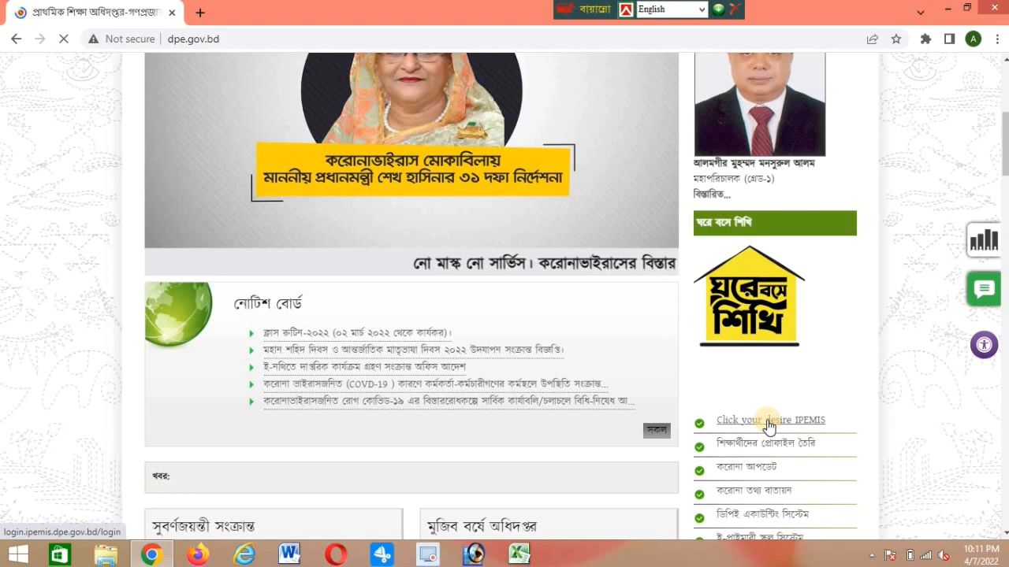
click(768, 422)
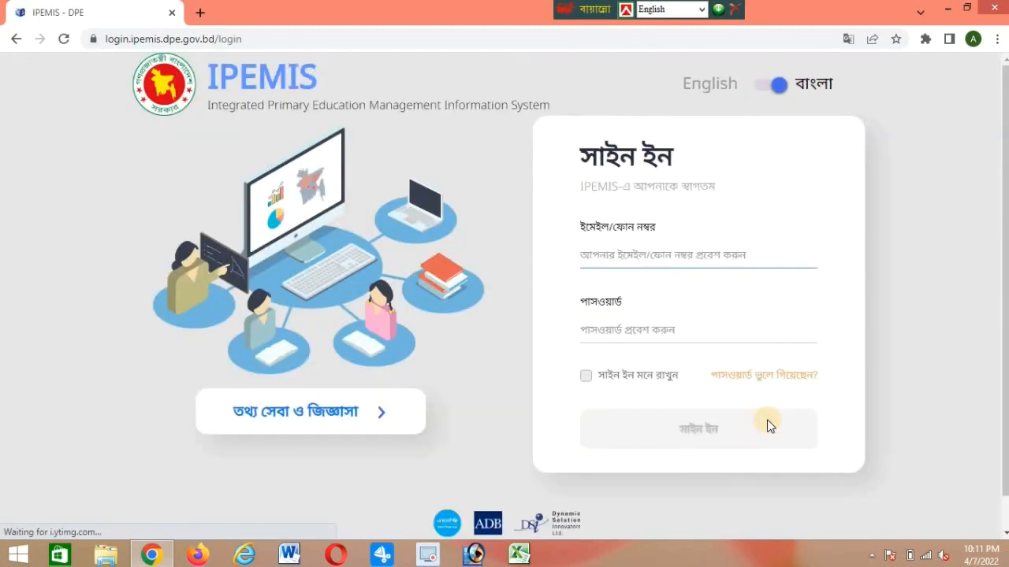
Sign in to IPEMIS with the teacher's phone number and the account password
click(608, 259)
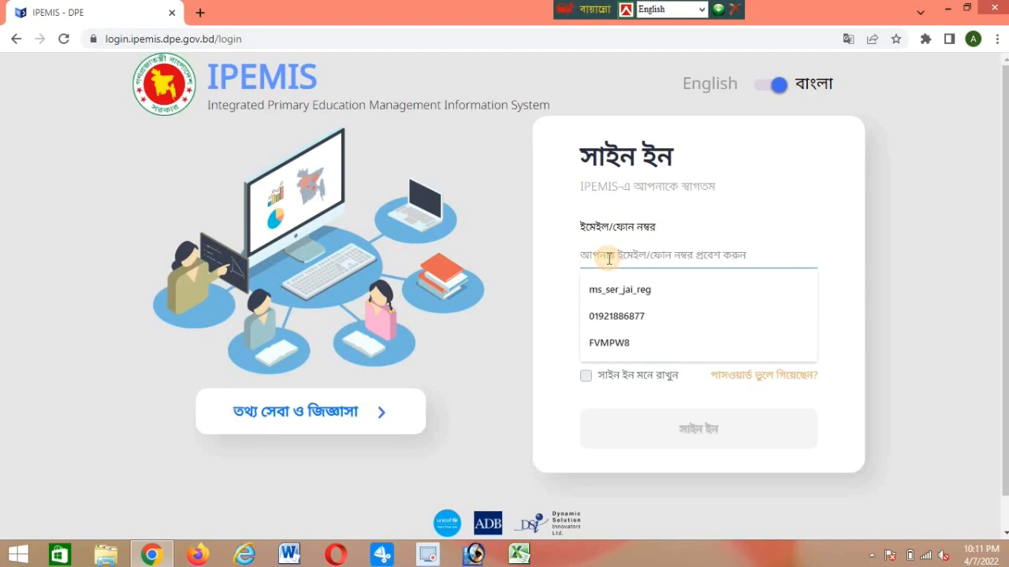
click(618, 316)
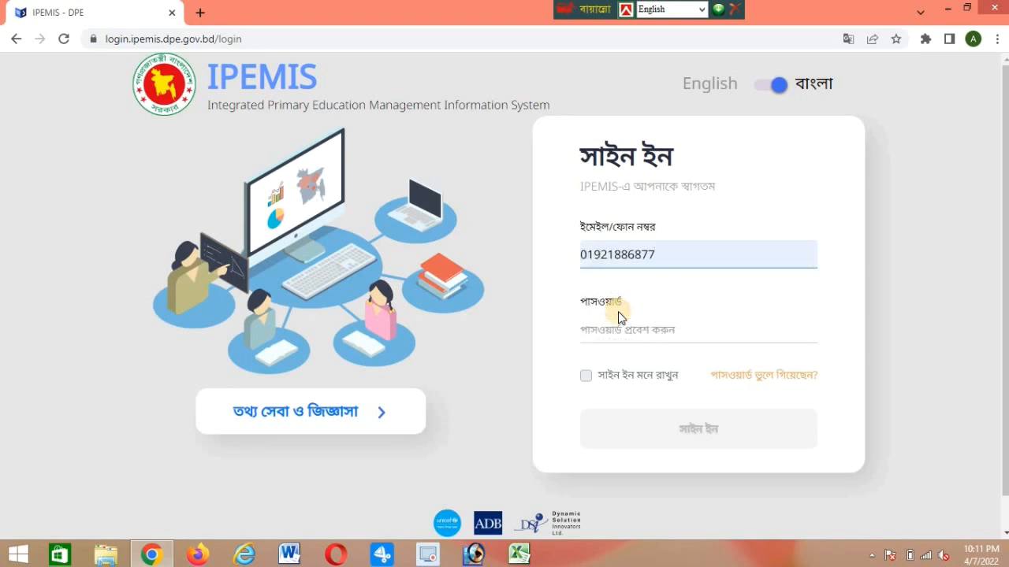
click(621, 330)
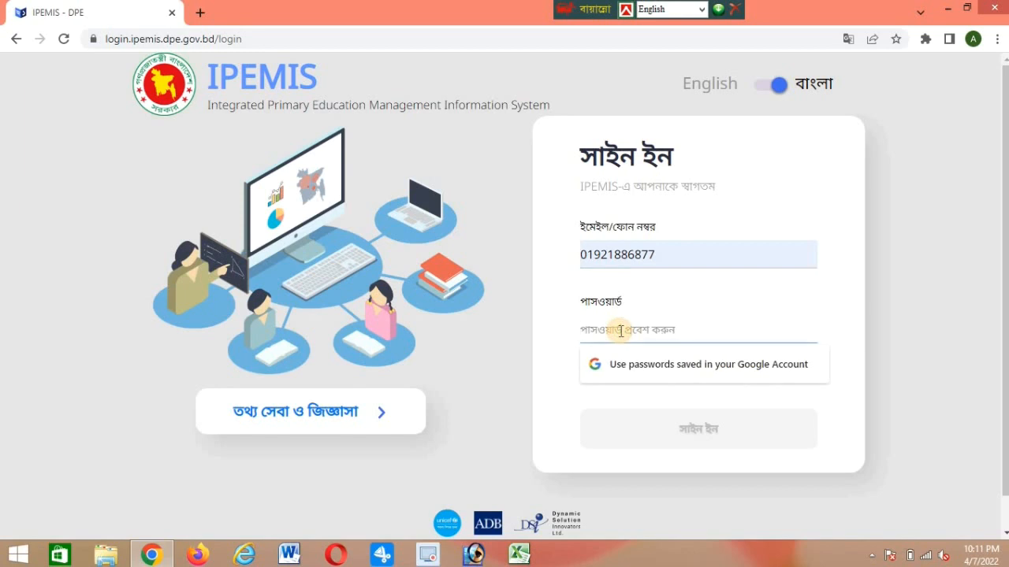
key(ctrl+v)
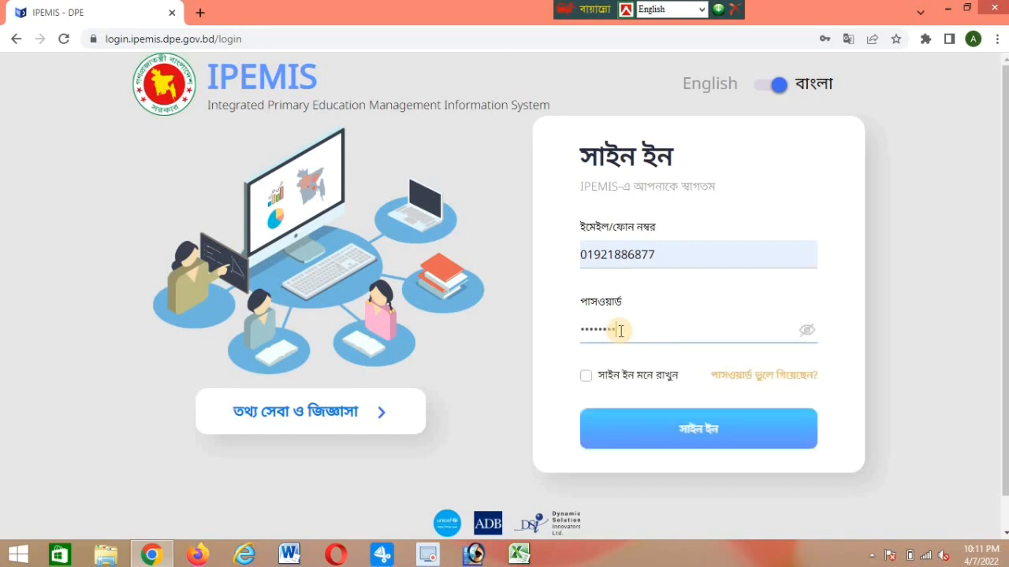
click(689, 435)
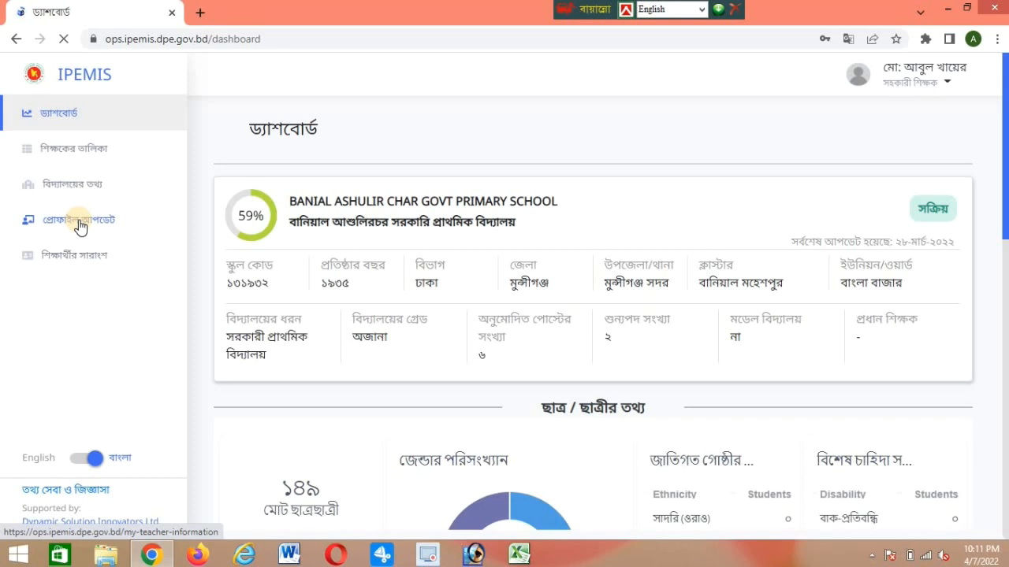
Open the teacher's profile update page and choose the passport-style portrait JPEG on the Desktop as the profile photo
click(80, 226)
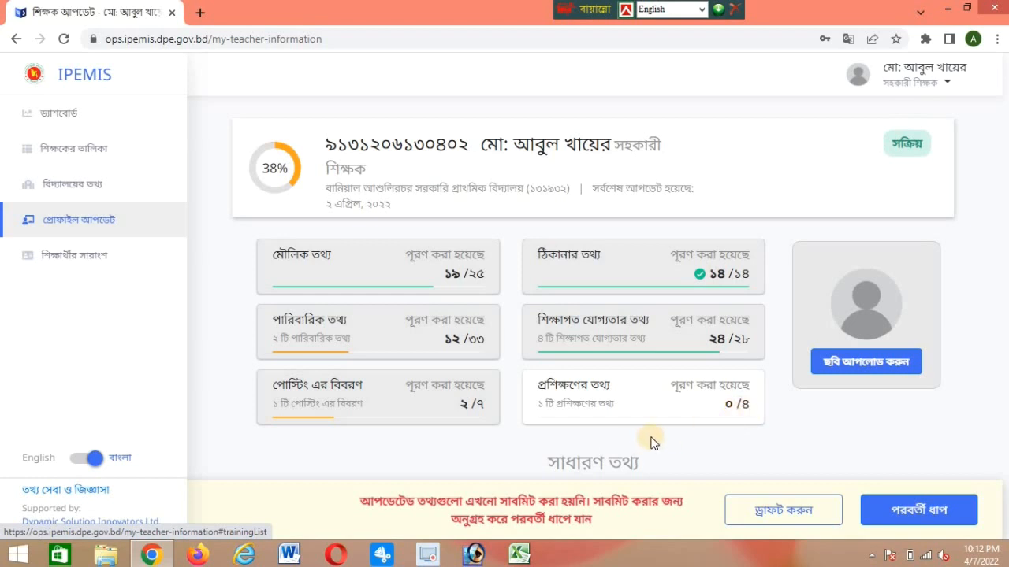
click(860, 370)
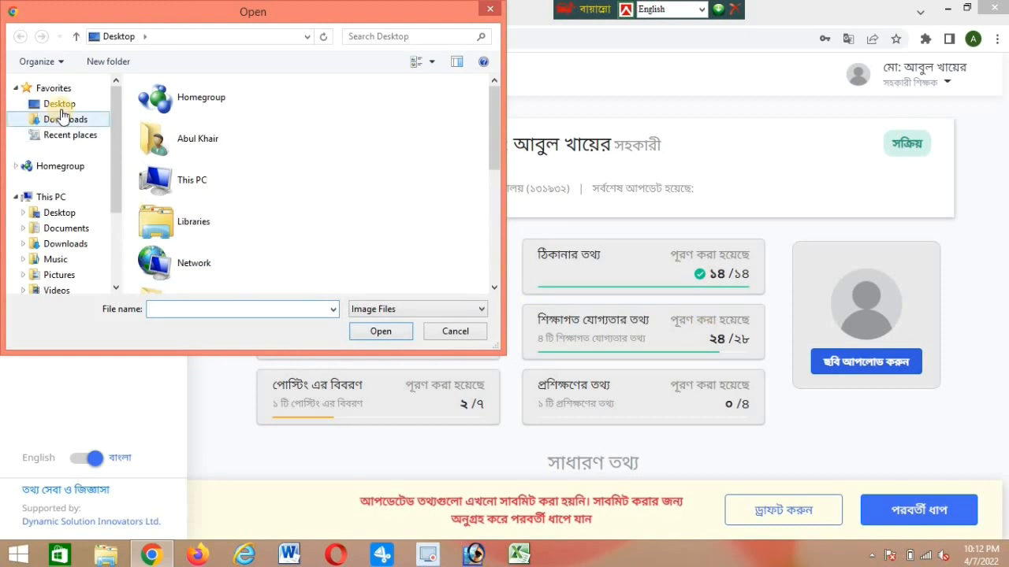
click(63, 107)
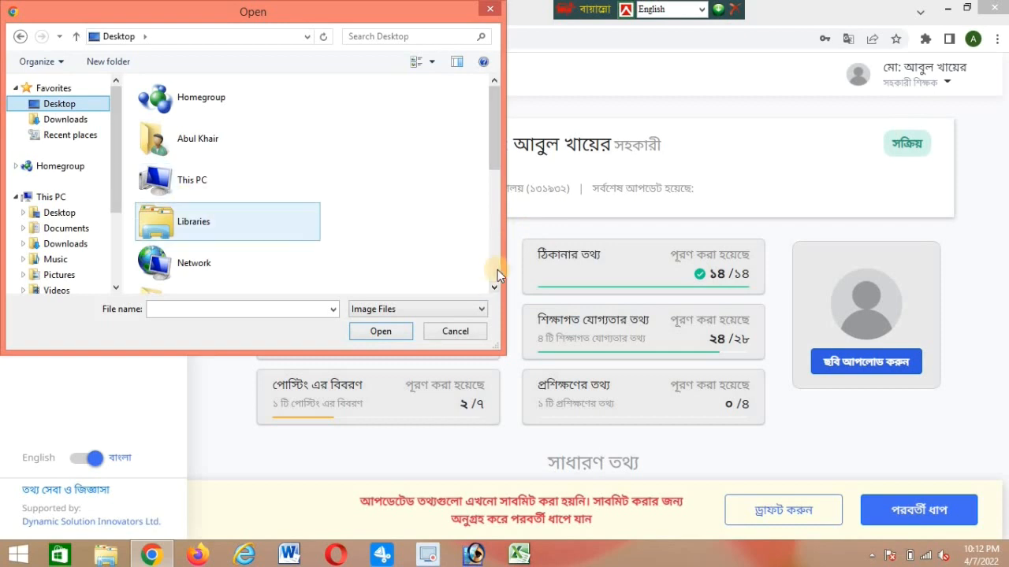
scroll(496, 271, down, 5)
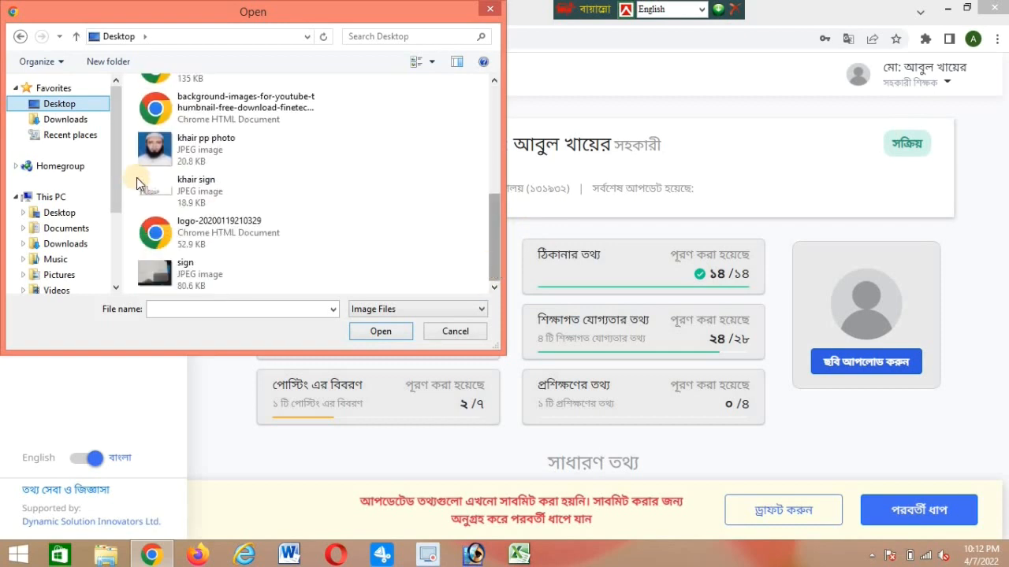
click(202, 150)
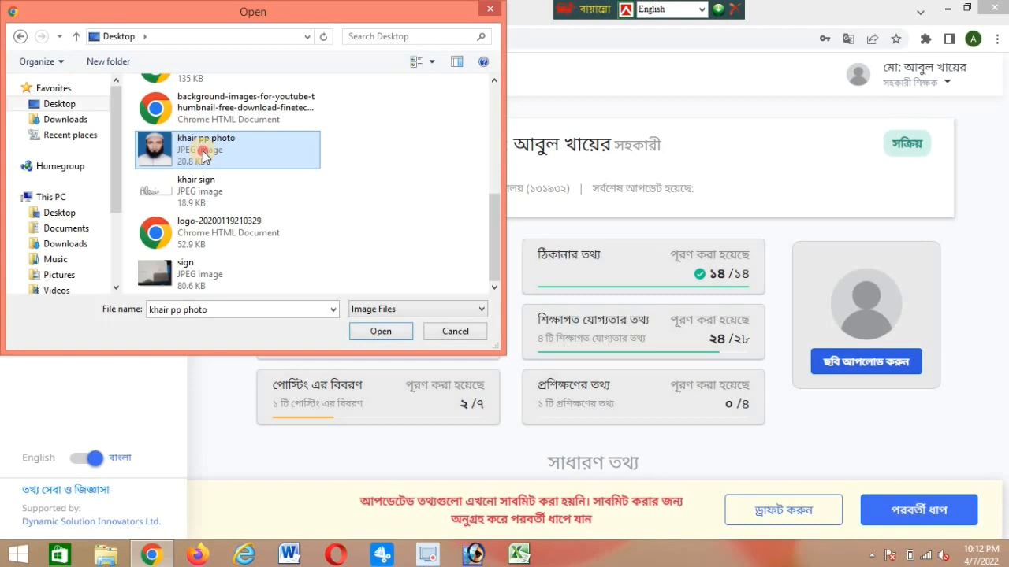
double_click(202, 150)
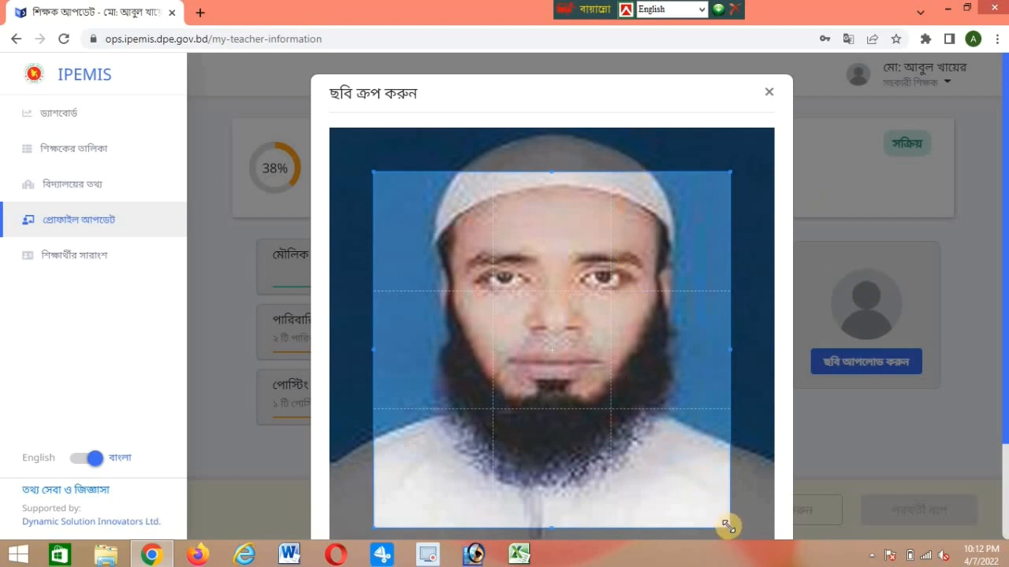
Enlarge the crop area to cover the whole portrait and accept the cropped profile photo
drag(728, 526, 775, 554)
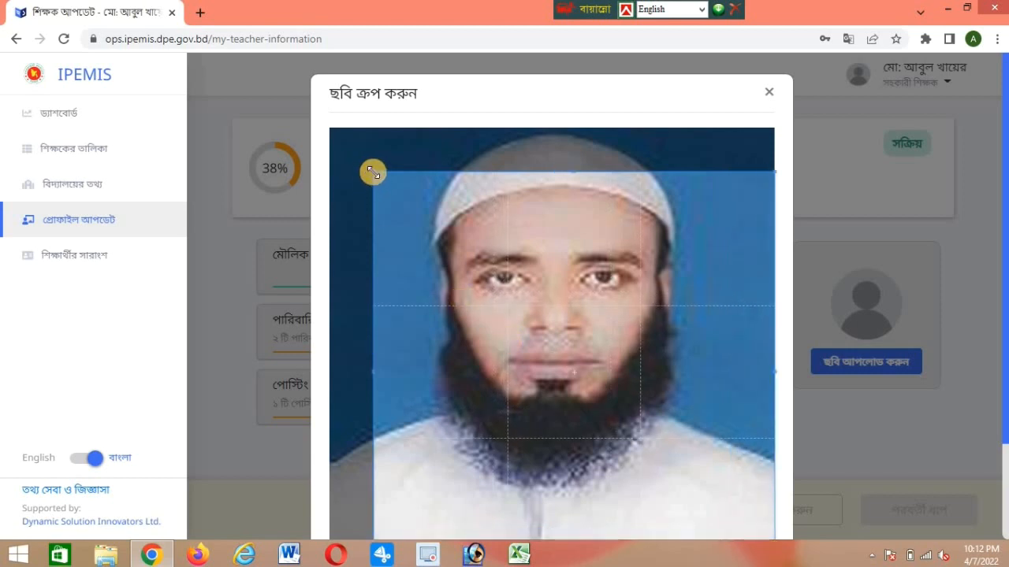
drag(372, 172, 312, 125)
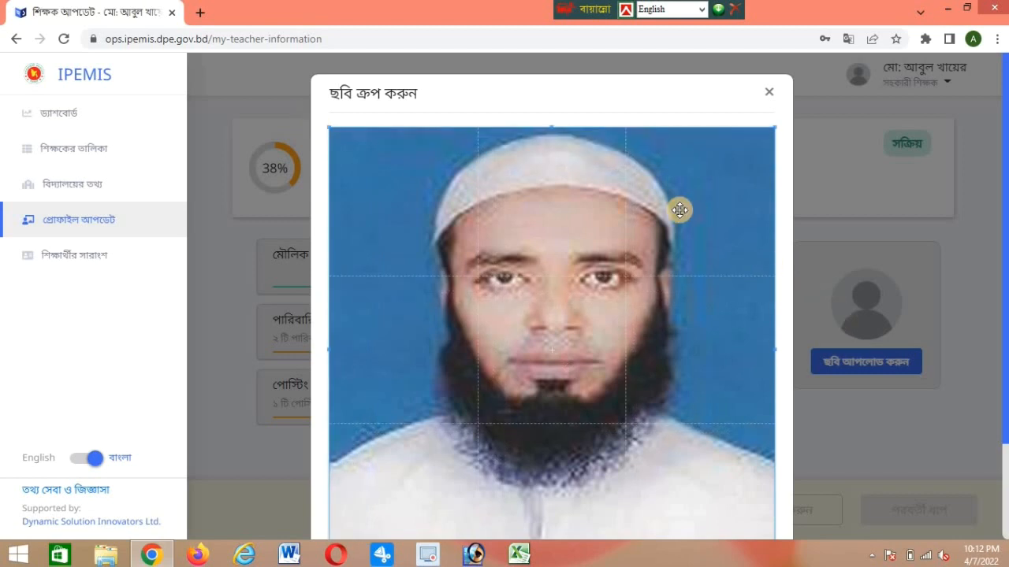
scroll(680, 209, down, 3)
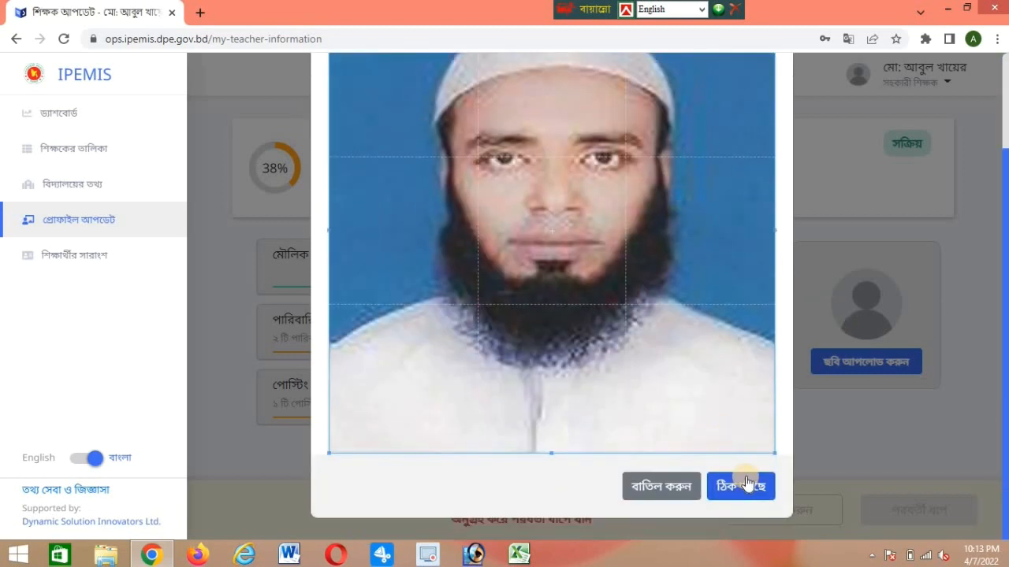
click(746, 483)
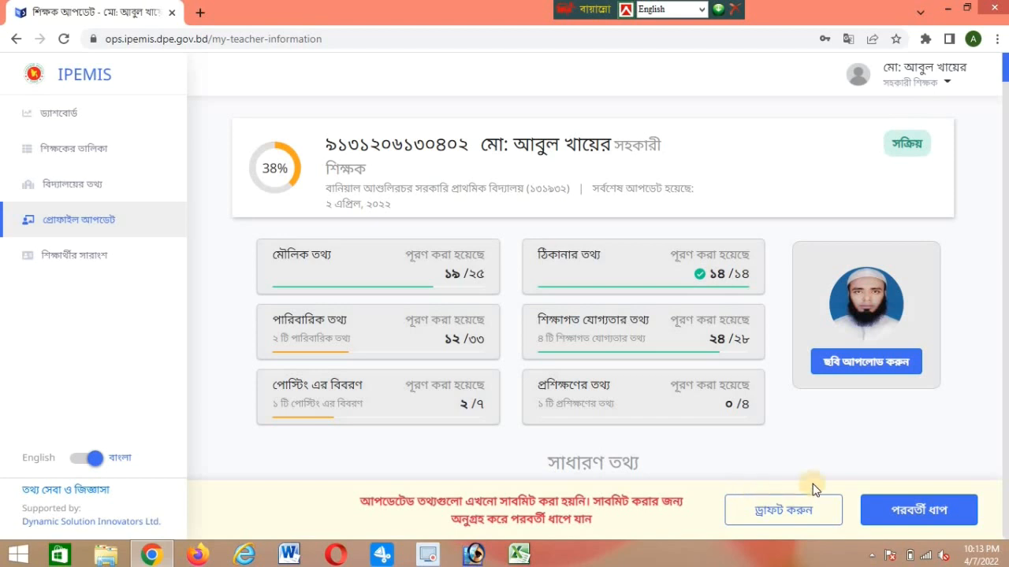
In the basic information section, choose সরাসরি as the appointment type (নিয়োগের ধরন)
scroll(481, 236, down, 4)
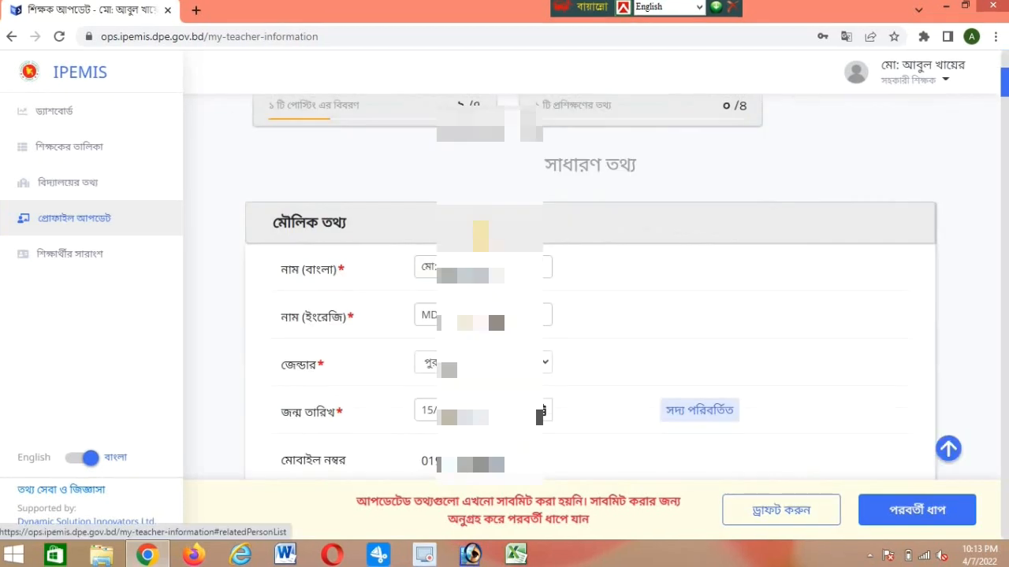
scroll(591, 315, down, 3)
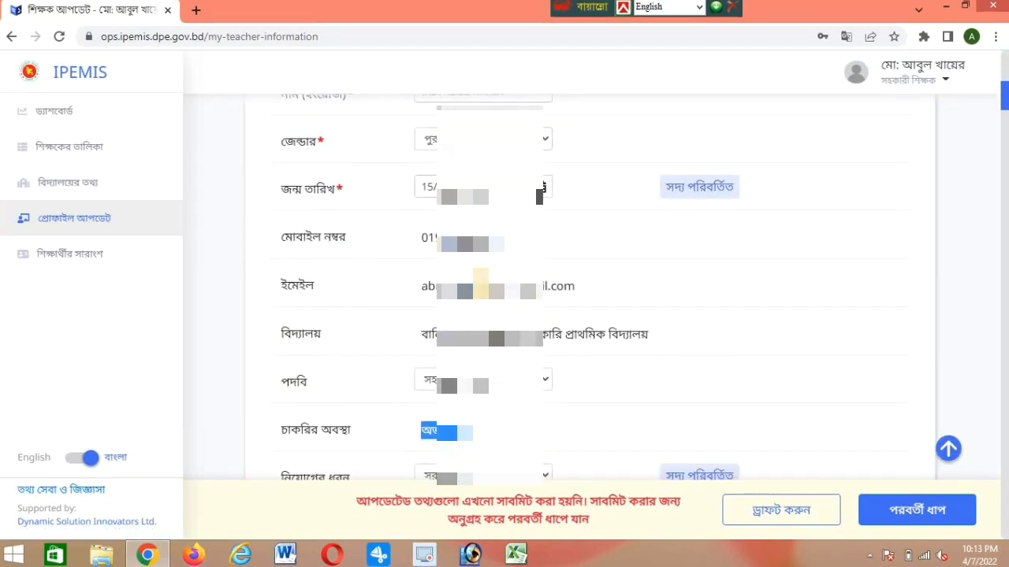
scroll(371, 194, down, 2)
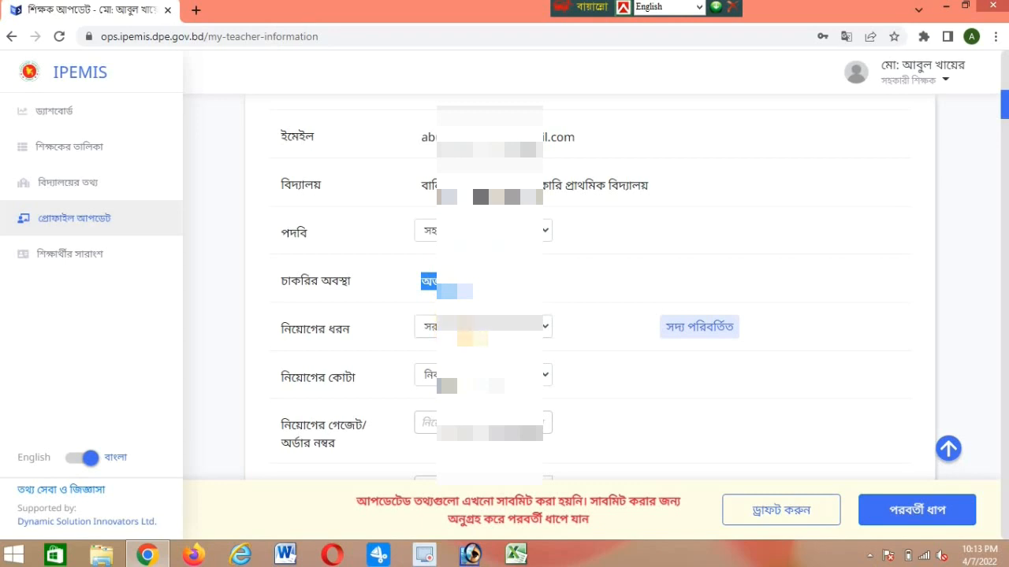
click(465, 331)
click(465, 331)
click(464, 331)
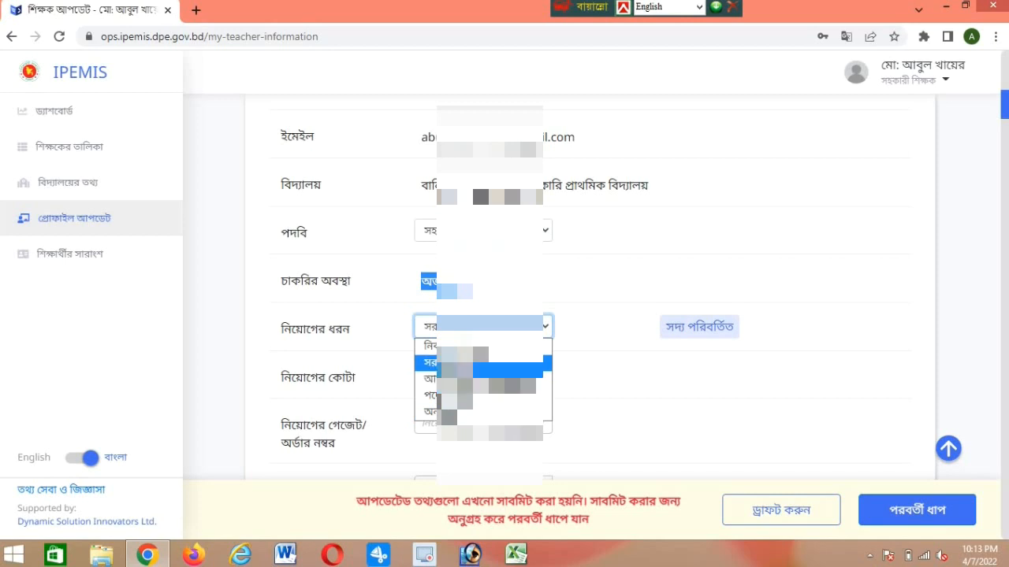
click(445, 364)
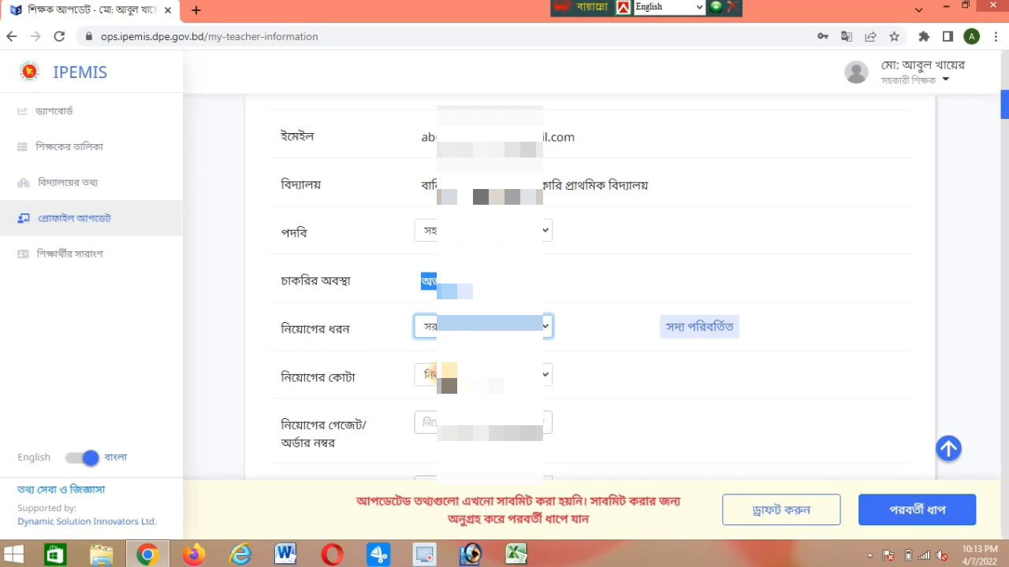
Examine the appointment quota options and the fields for the appointment gazette/order number and date
click(445, 365)
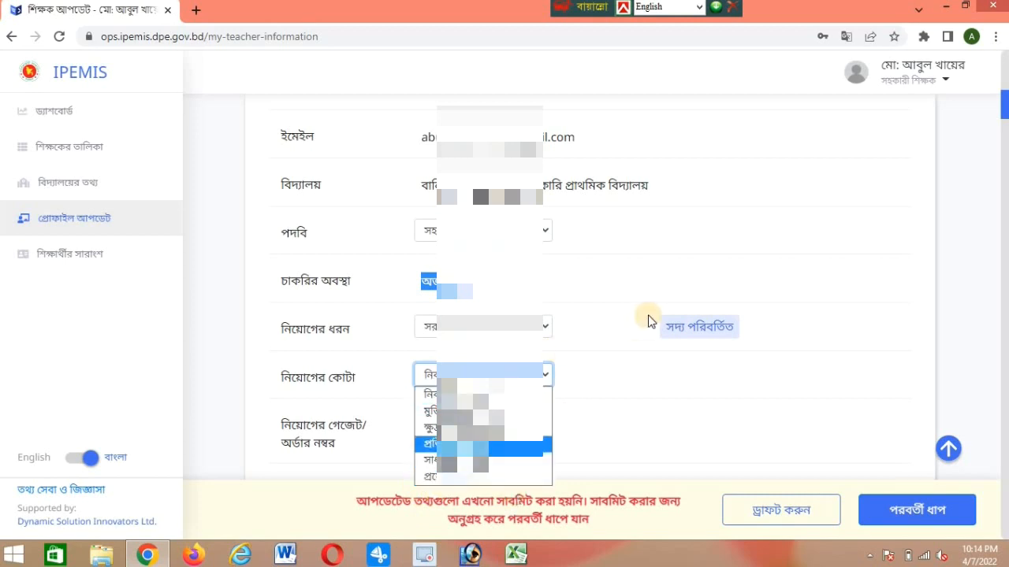
click(619, 337)
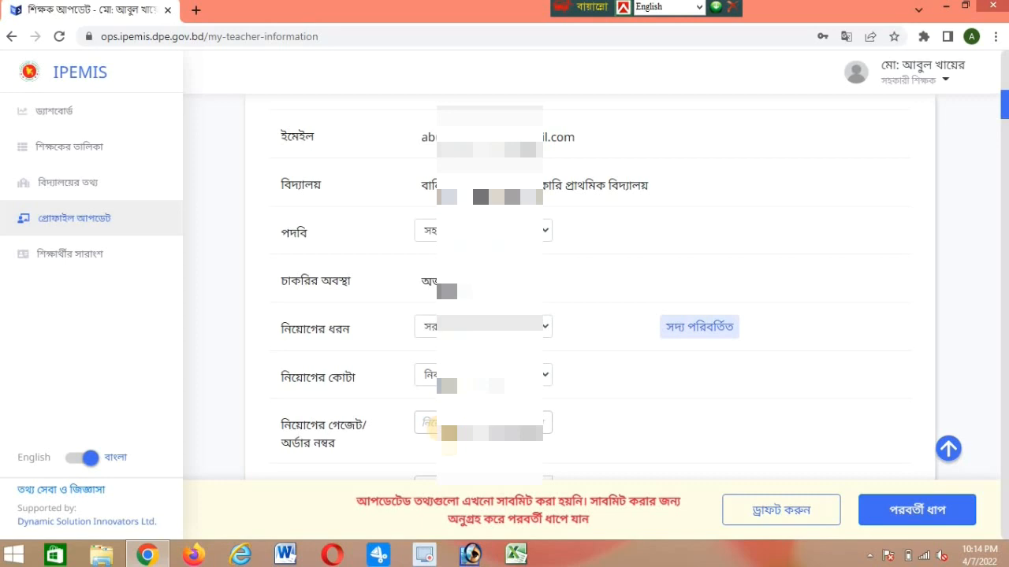
scroll(433, 425, down, 5)
scroll(434, 425, up, 4)
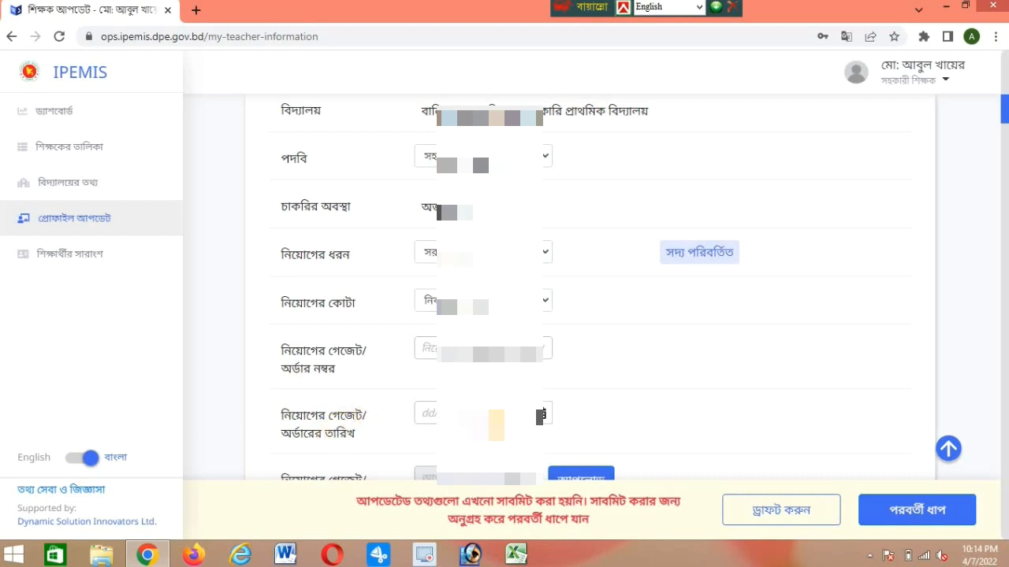
click(496, 420)
scroll(496, 420, down, 2)
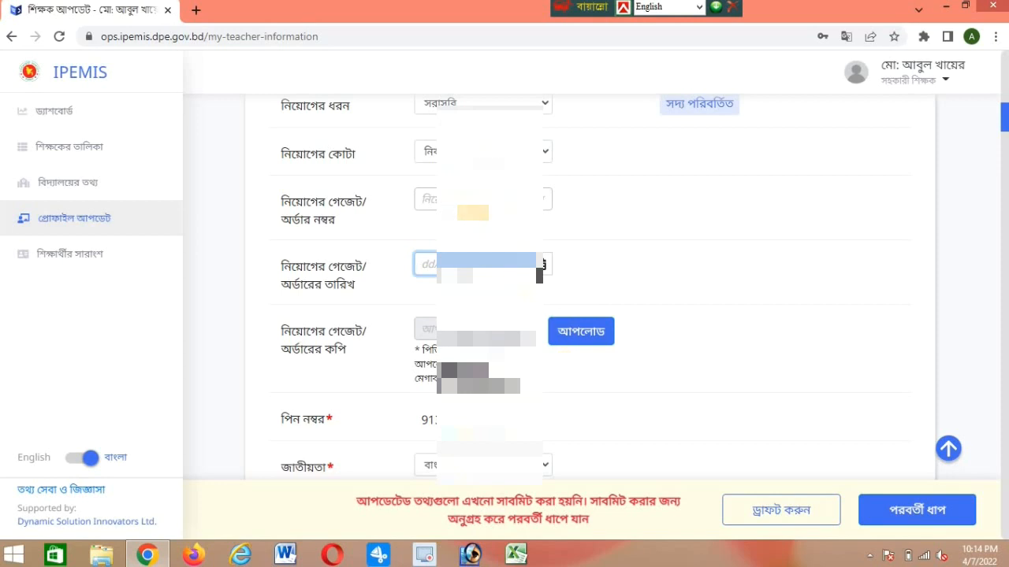
key(shift+Tab)
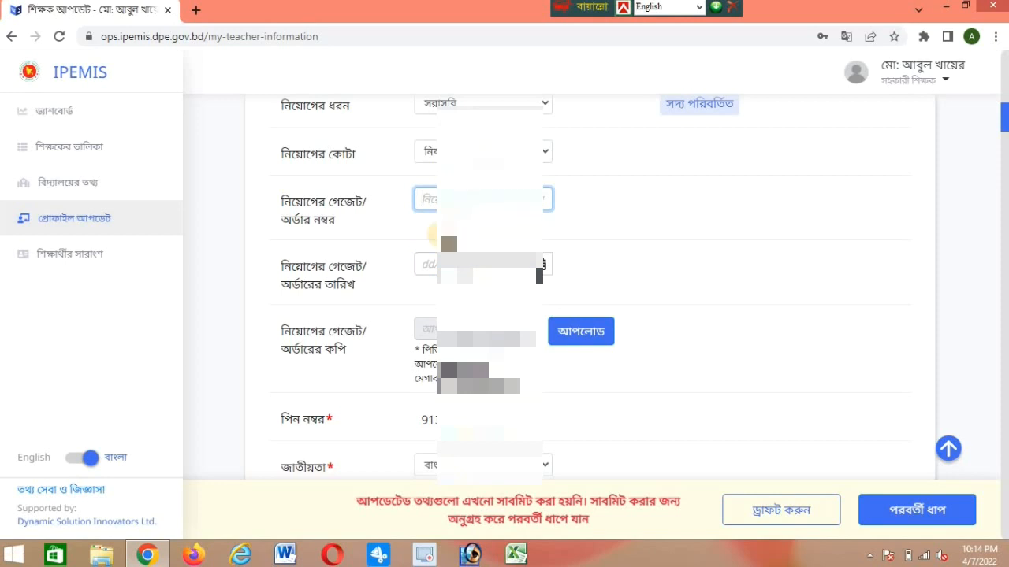
click(432, 262)
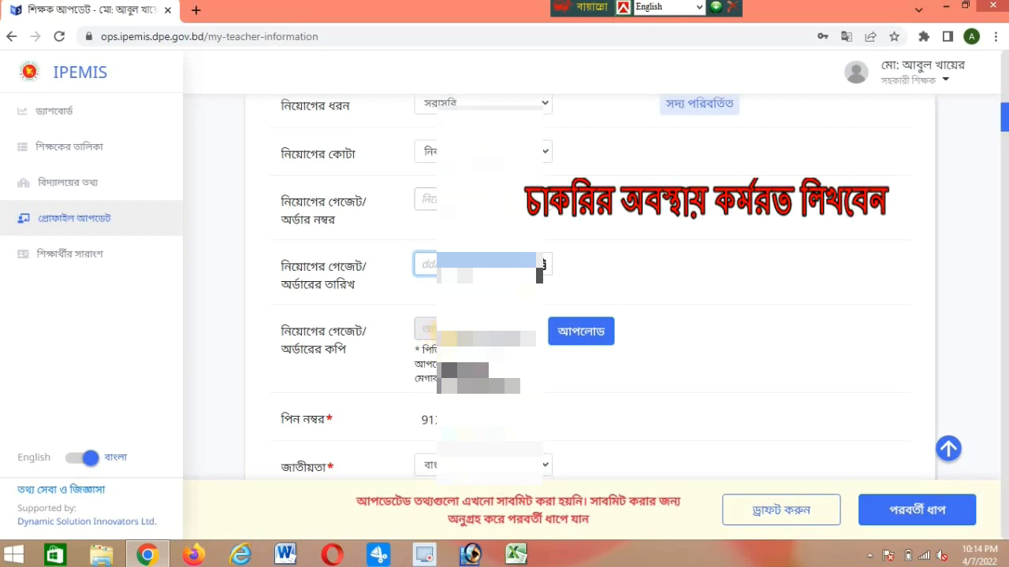
click(590, 337)
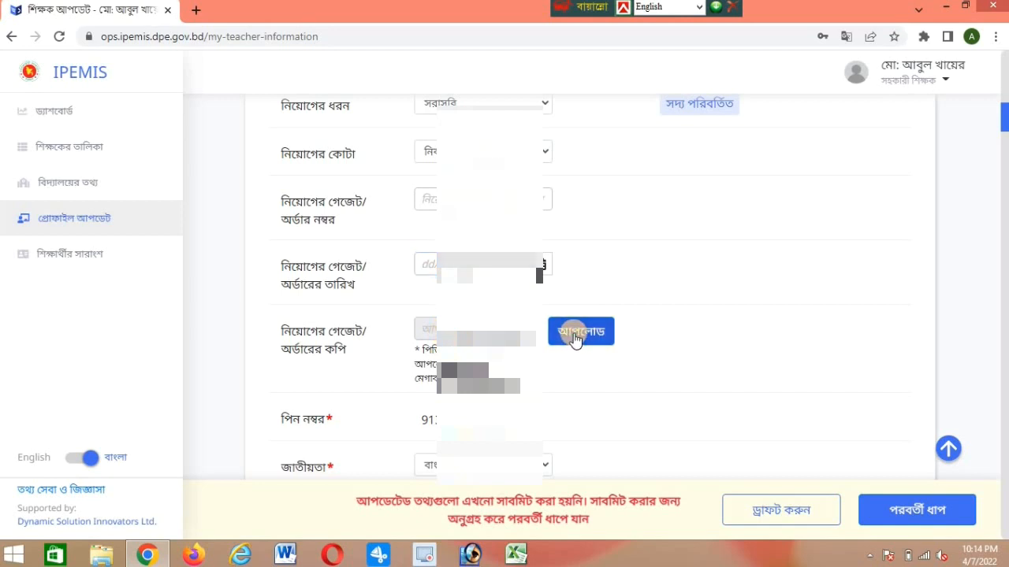
click(575, 335)
click(576, 334)
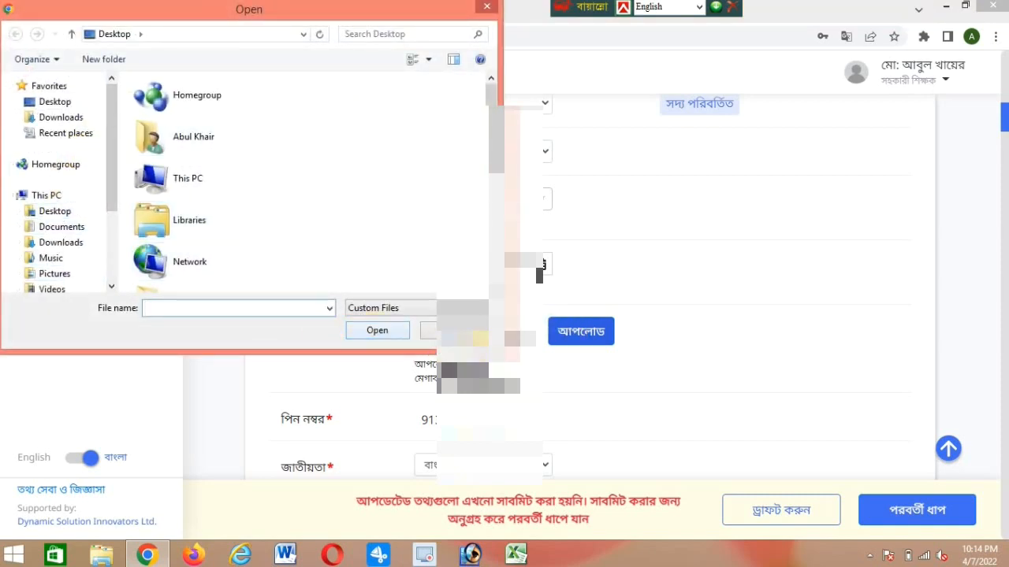
click(429, 330)
Try to start uploading a copy of the NID (এনআইডি কপি)
scroll(551, 315, down, 3)
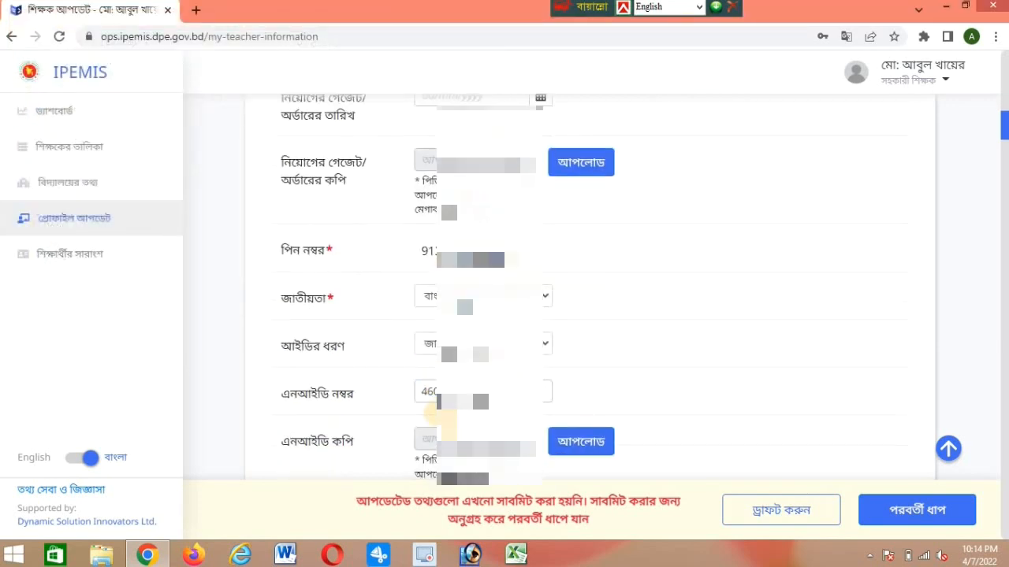
scroll(552, 315, down, 2)
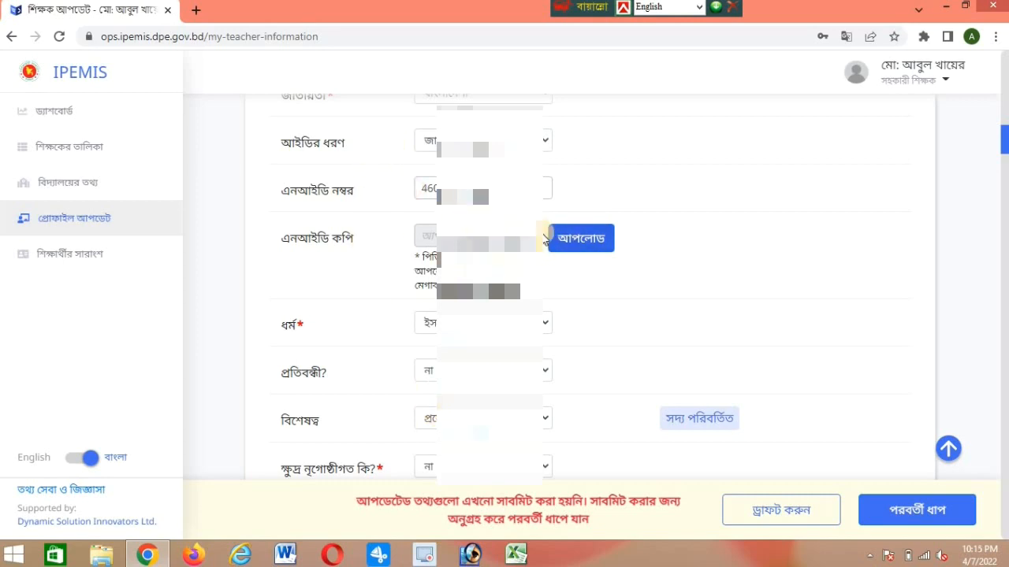
click(594, 247)
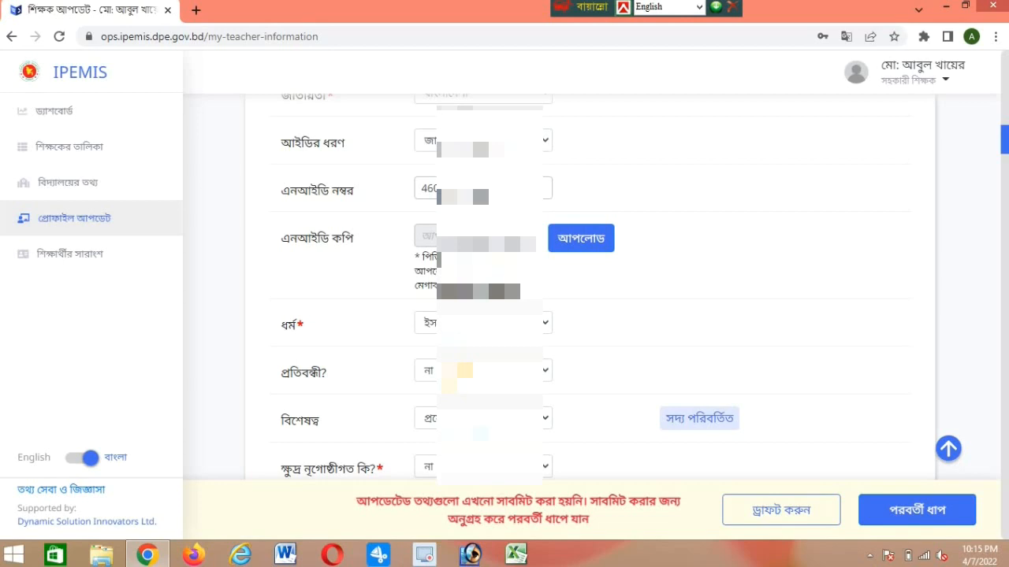
Examine the options for disability (প্রতিবন্ধী?), speciality (বিশেষত্ব) and small ethnic group membership (ক্ষুদ্র নৃগোষ্ঠীগত কি?)
click(465, 371)
click(465, 370)
scroll(464, 371, down, 2)
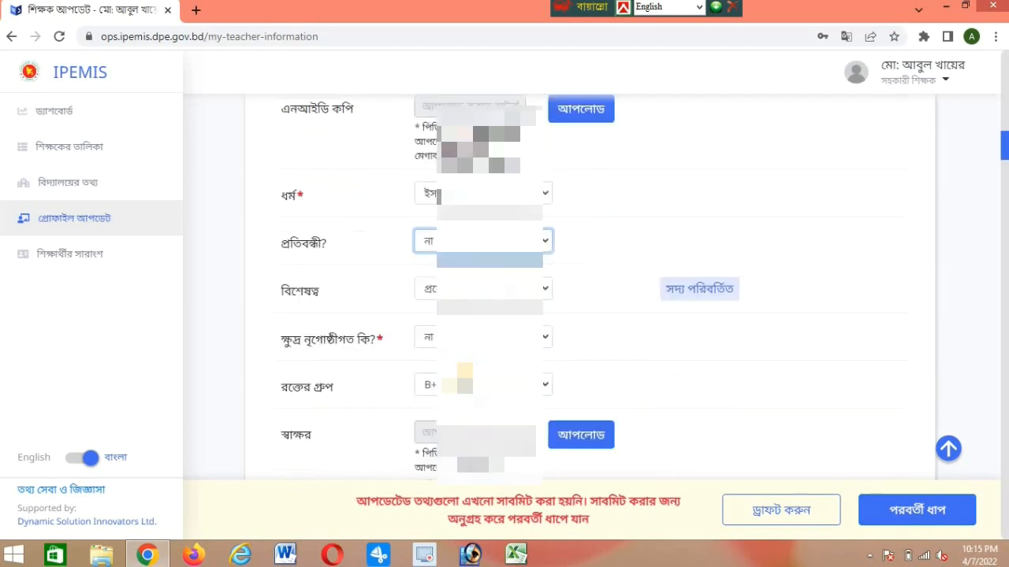
click(479, 268)
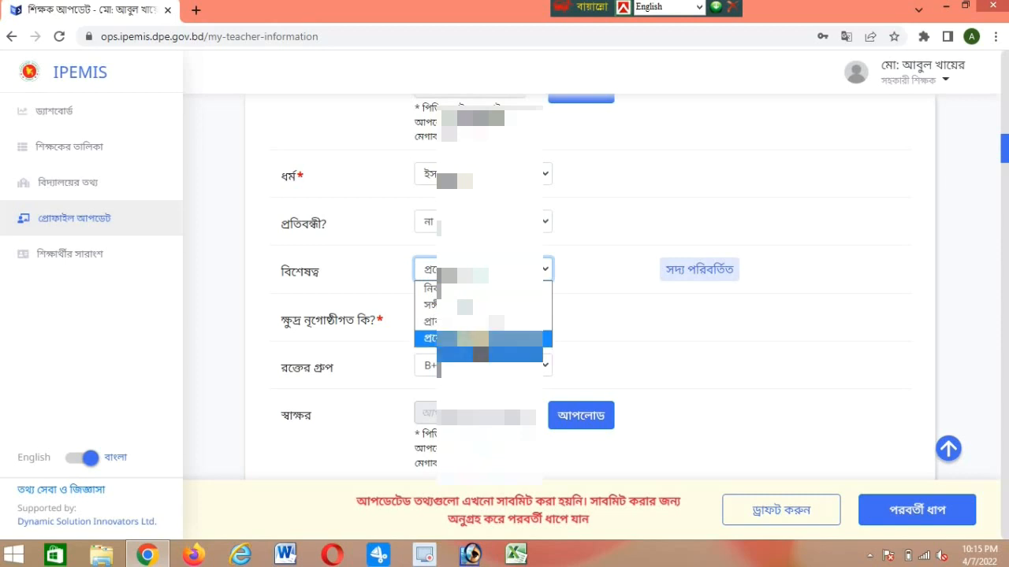
key(Return)
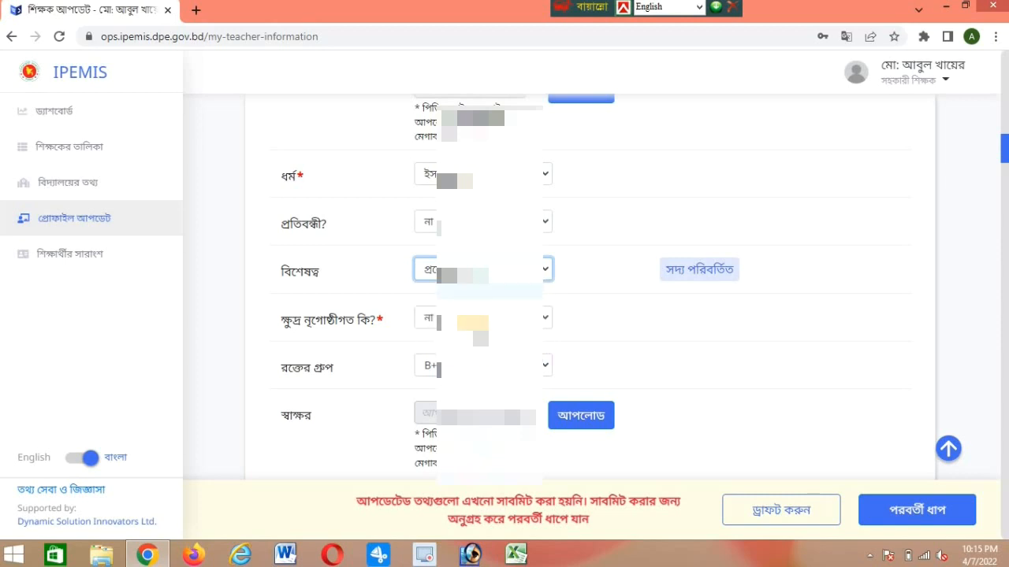
click(474, 324)
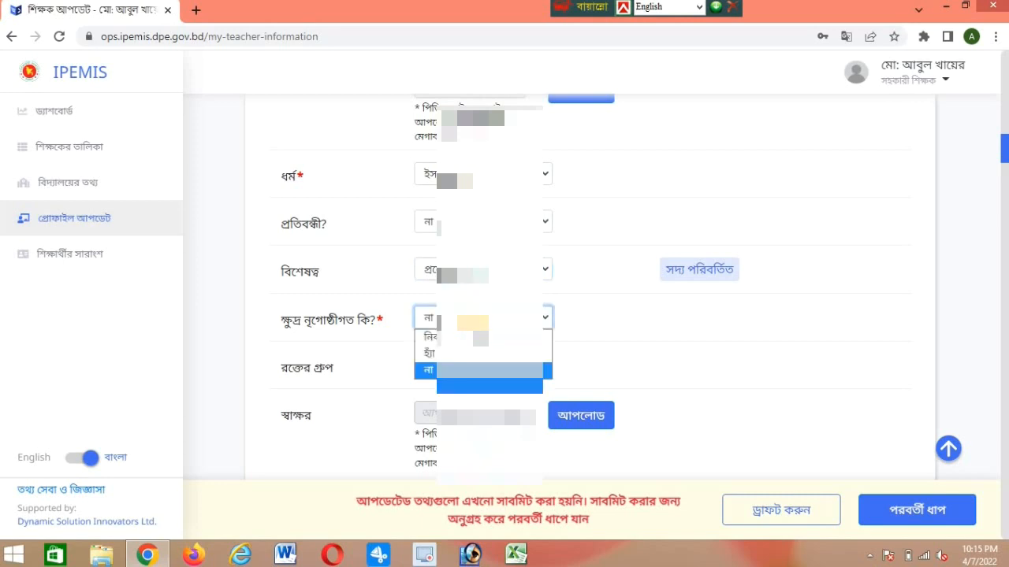
click(472, 322)
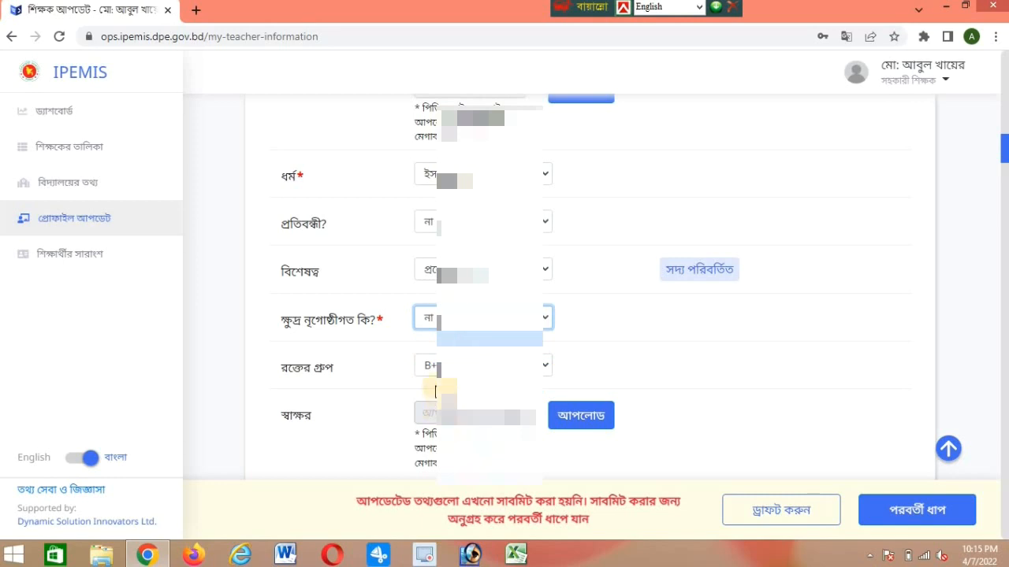
Upload the teacher's signature JPEG from the Desktop as the স্বাক্ষর file
click(588, 419)
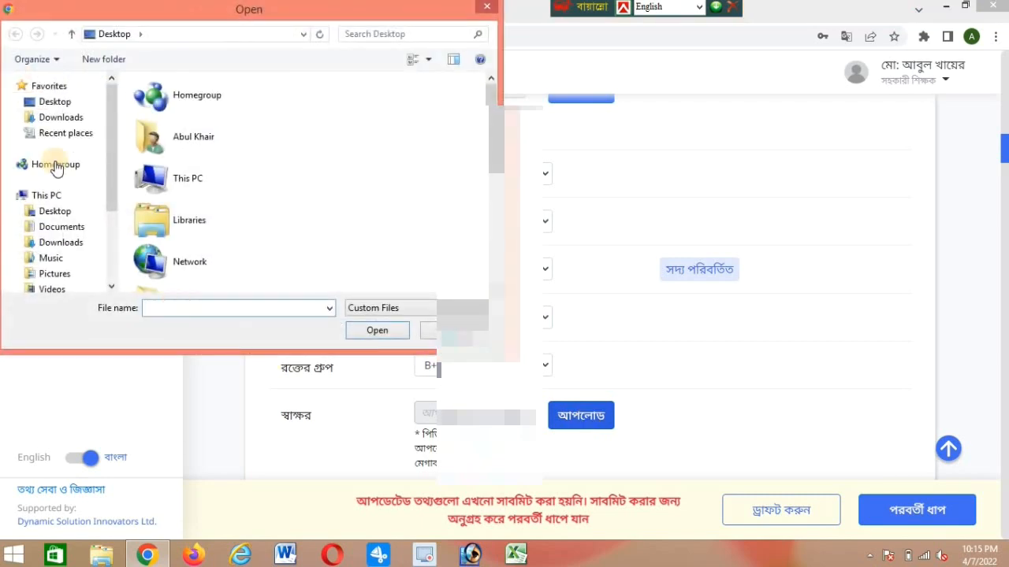
click(56, 104)
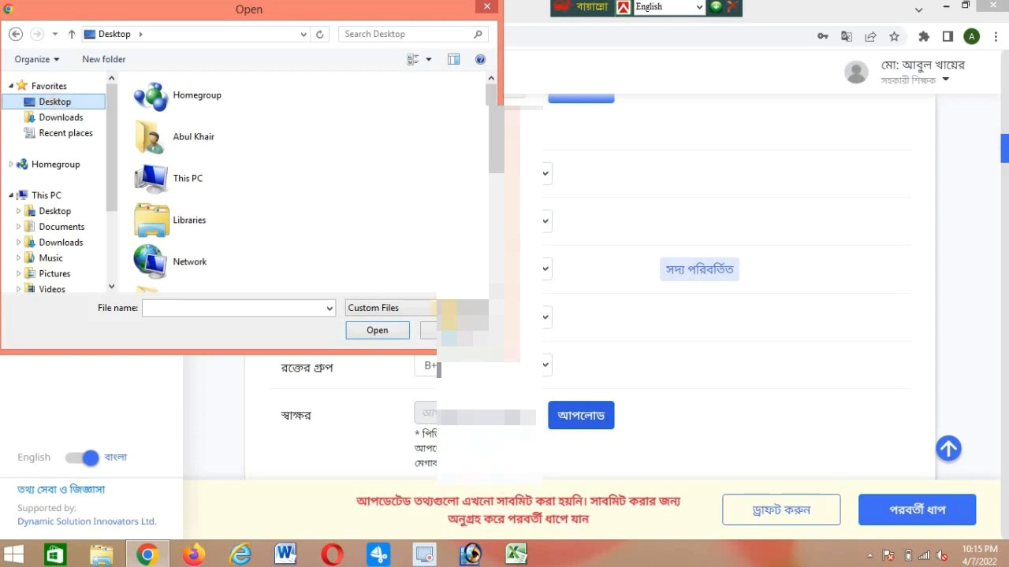
scroll(206, 214, down, 6)
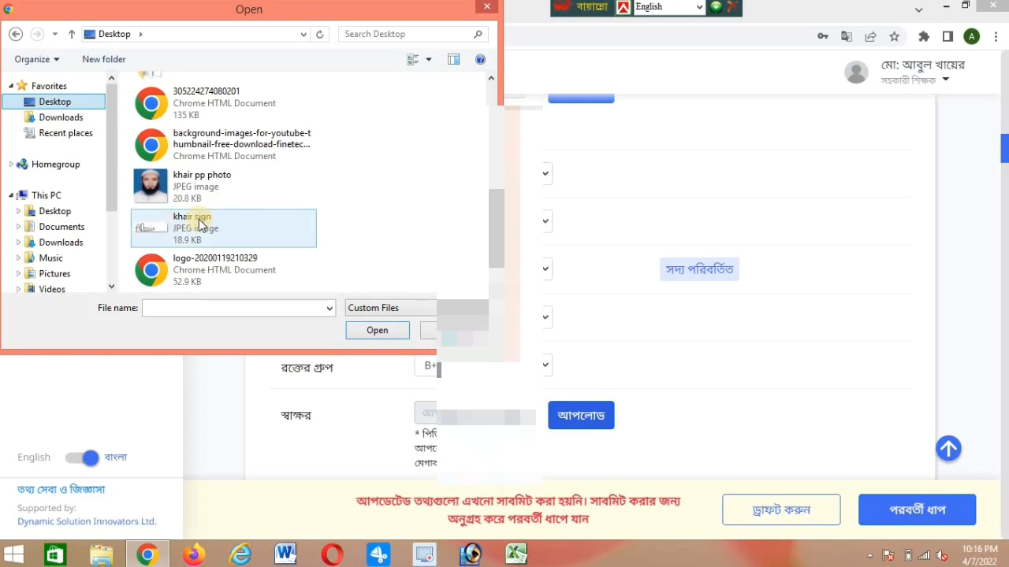
double_click(193, 226)
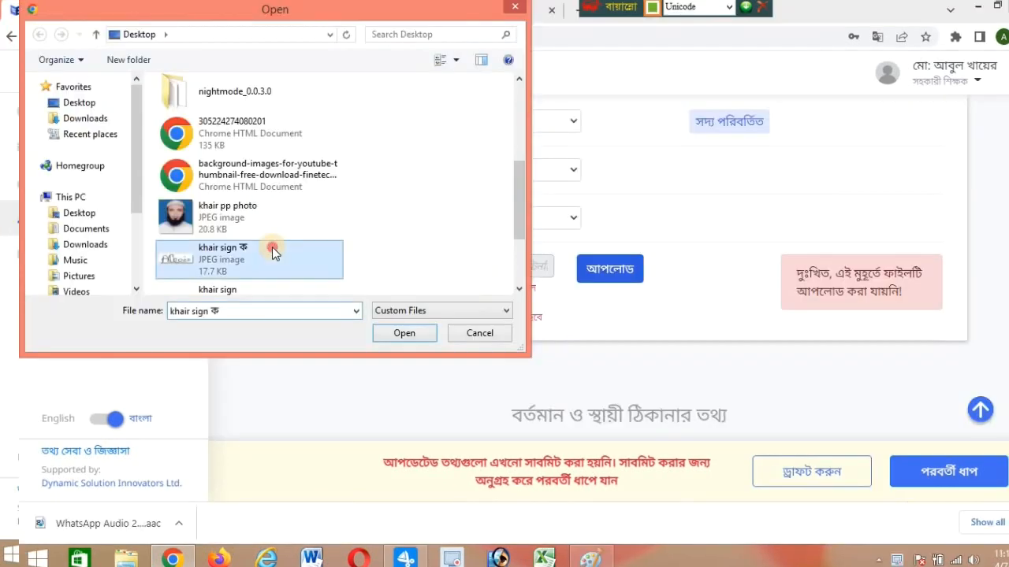
double_click(272, 247)
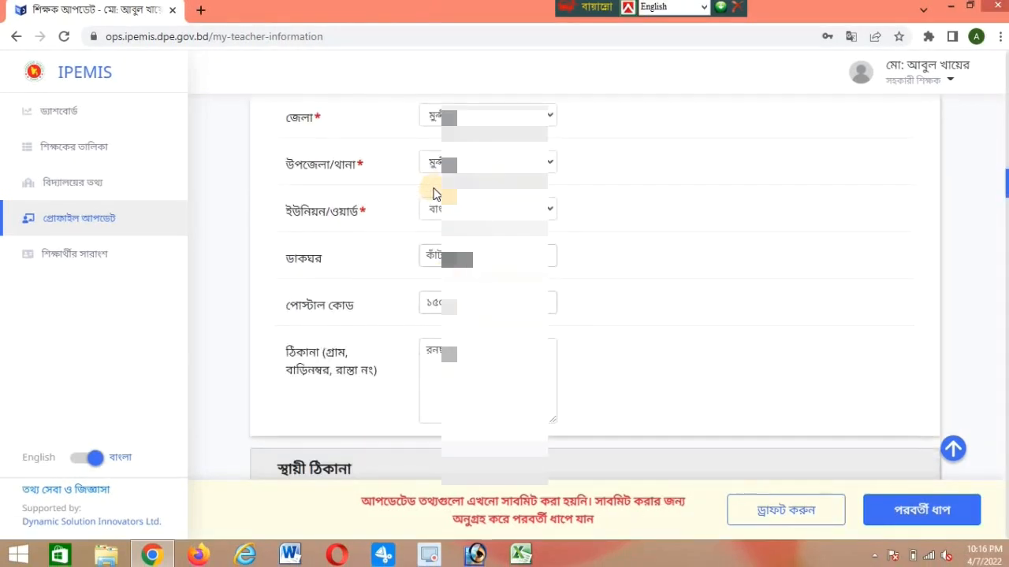
Review the present and permanent address fields down to the parents' information (পিতা-মাতার তথ্য)
scroll(481, 197, down, 2)
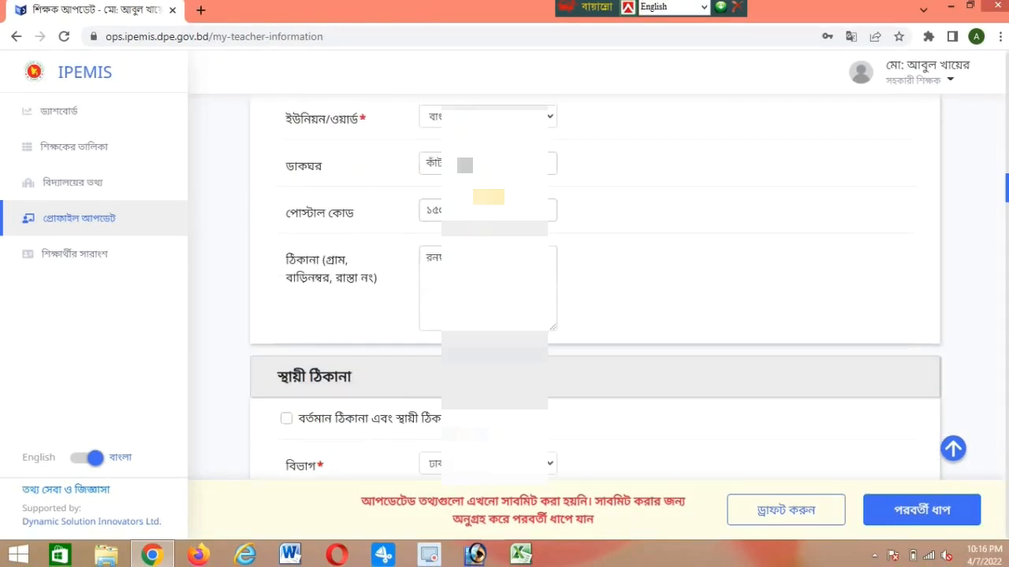
scroll(489, 197, up, 5)
scroll(488, 197, down, 5)
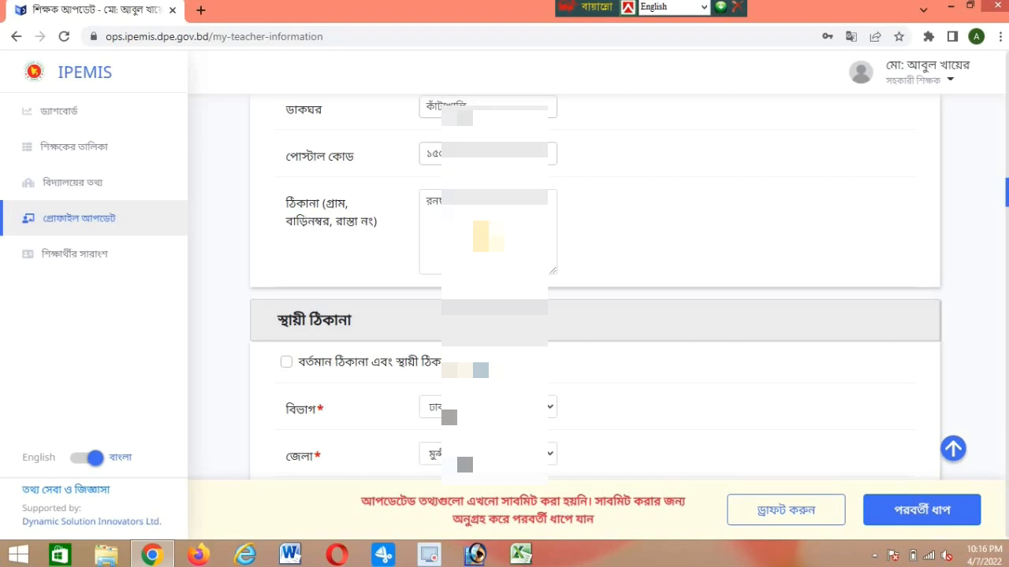
scroll(488, 197, down, 8)
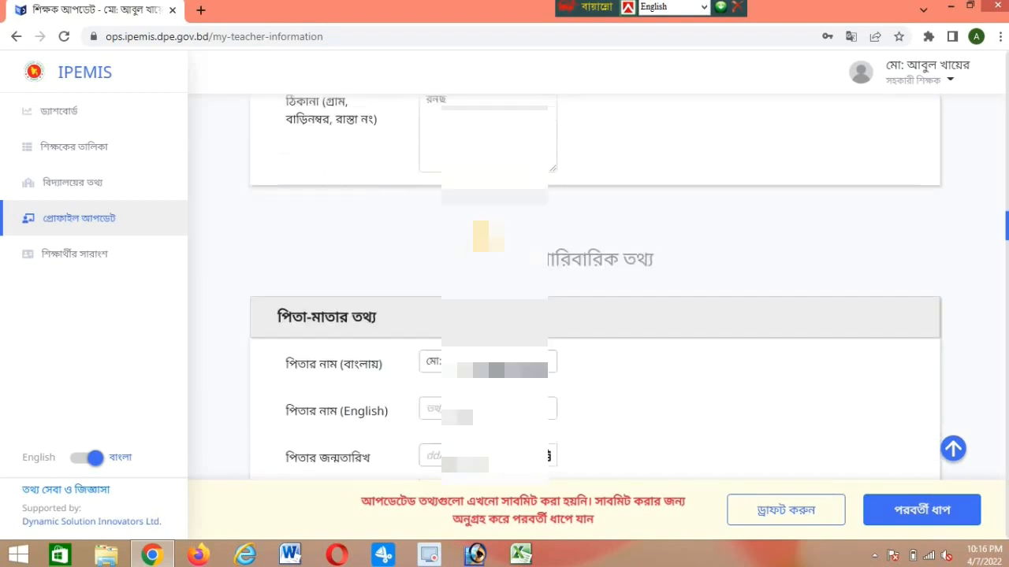
Go through the father's name fields in Bangla and English and his date-of-birth field
scroll(488, 236, down, 3)
click(475, 137)
click(463, 183)
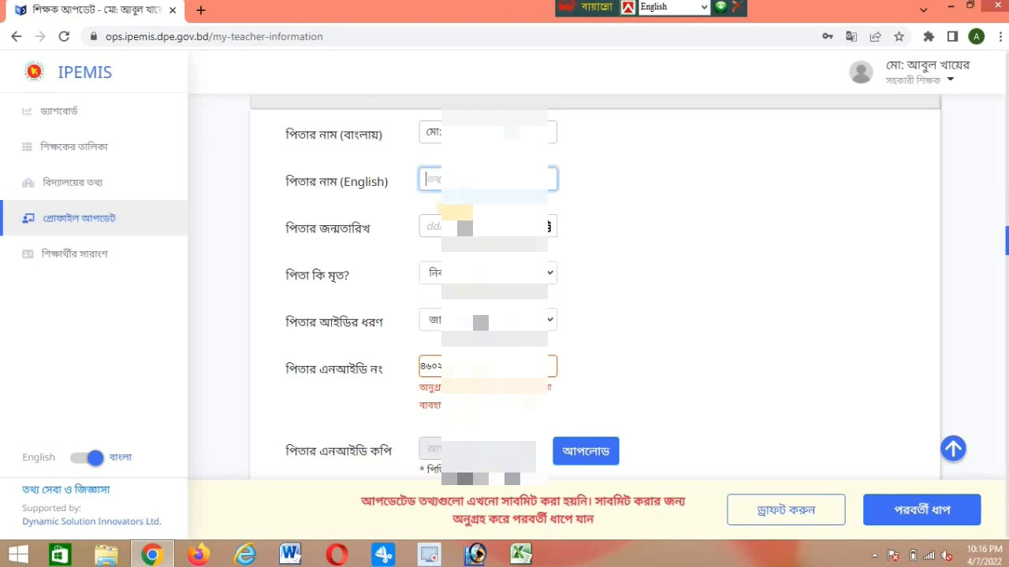
click(454, 228)
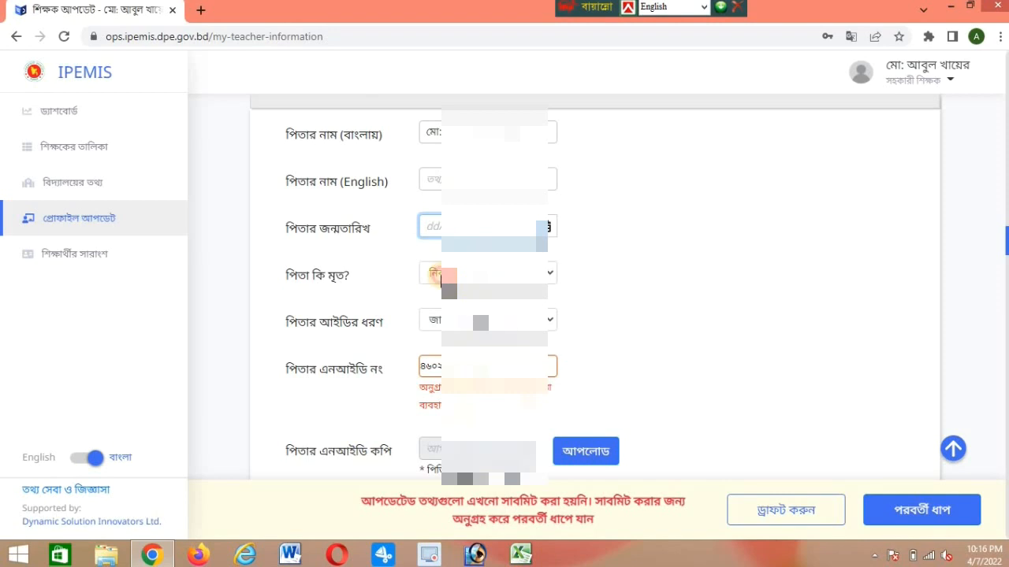
Try হ্যাঁ for whether the father is deceased (পিতা কি মৃত?), and settle on না
click(441, 276)
click(440, 275)
click(440, 276)
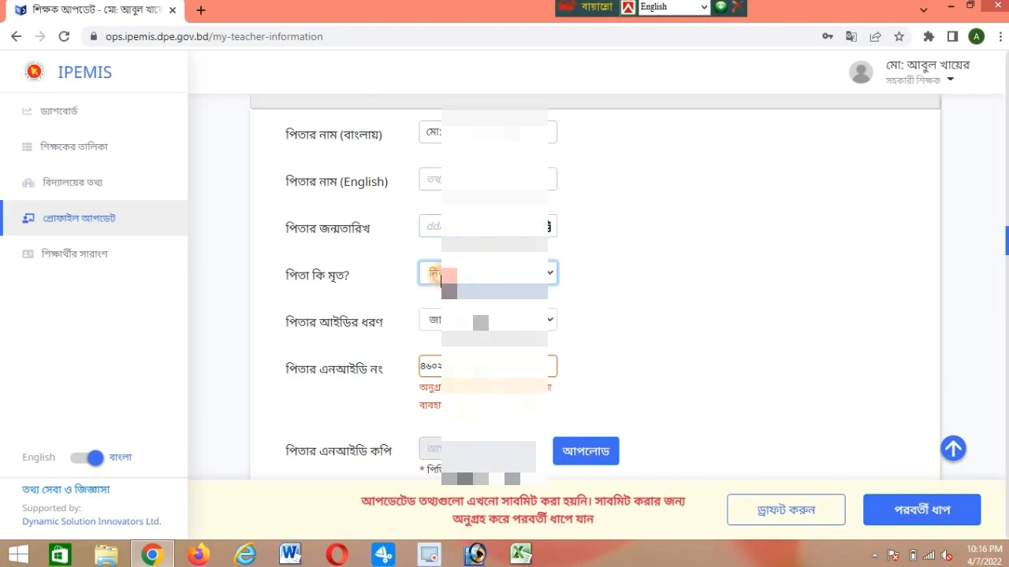
click(440, 309)
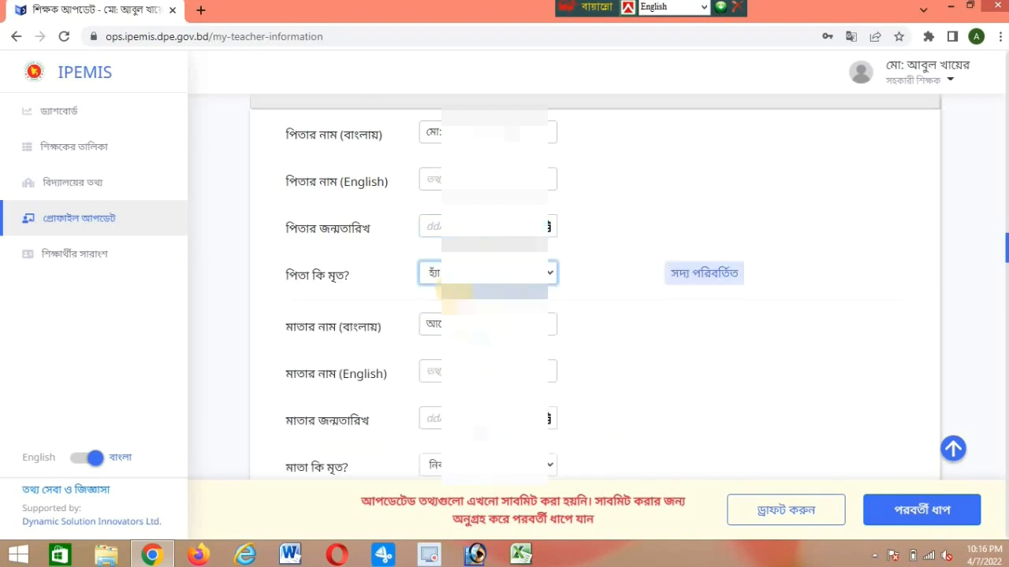
click(464, 276)
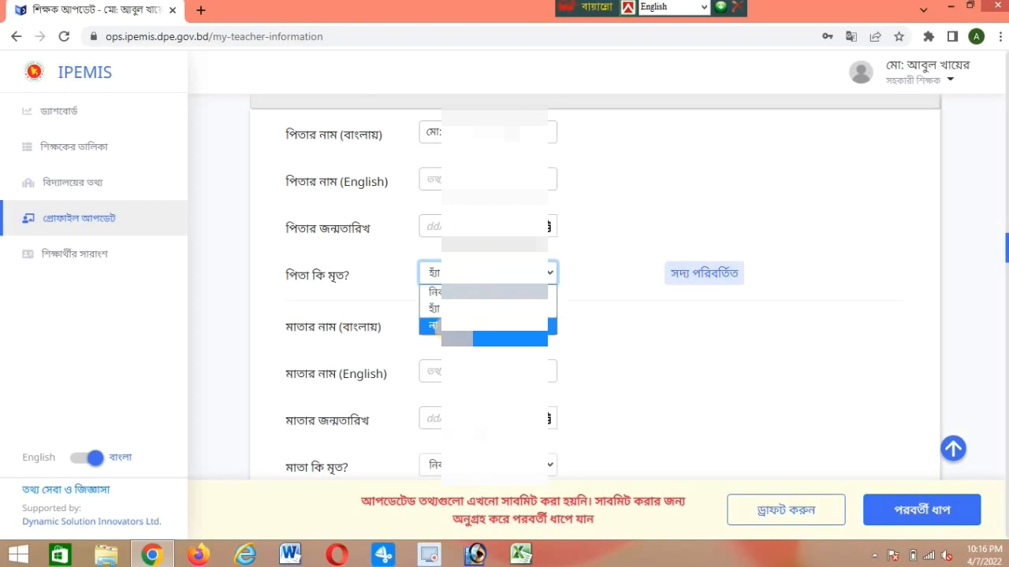
click(432, 326)
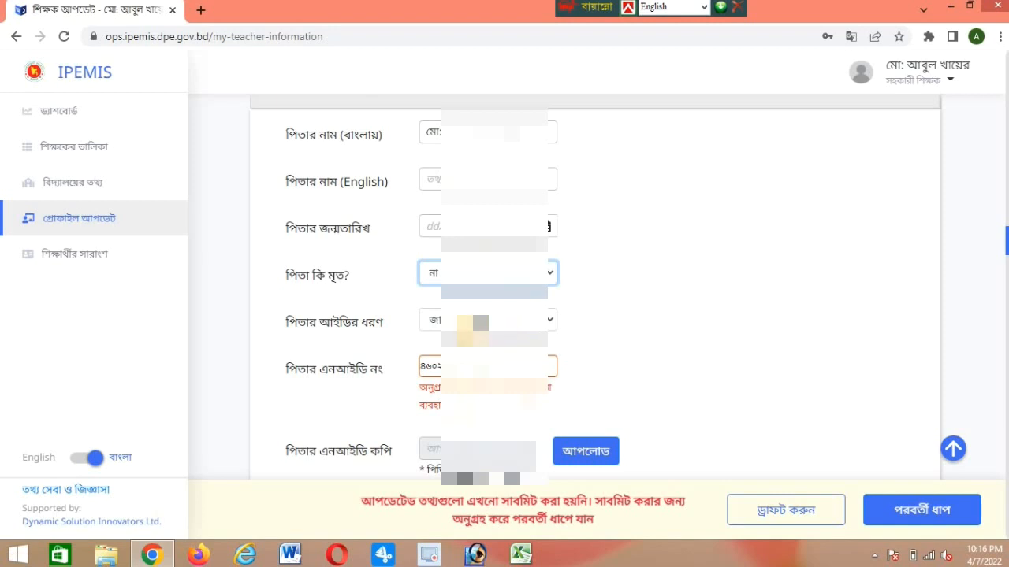
Examine the available choices for the father's ID type (পিতার আইডির ধরণ)
click(471, 324)
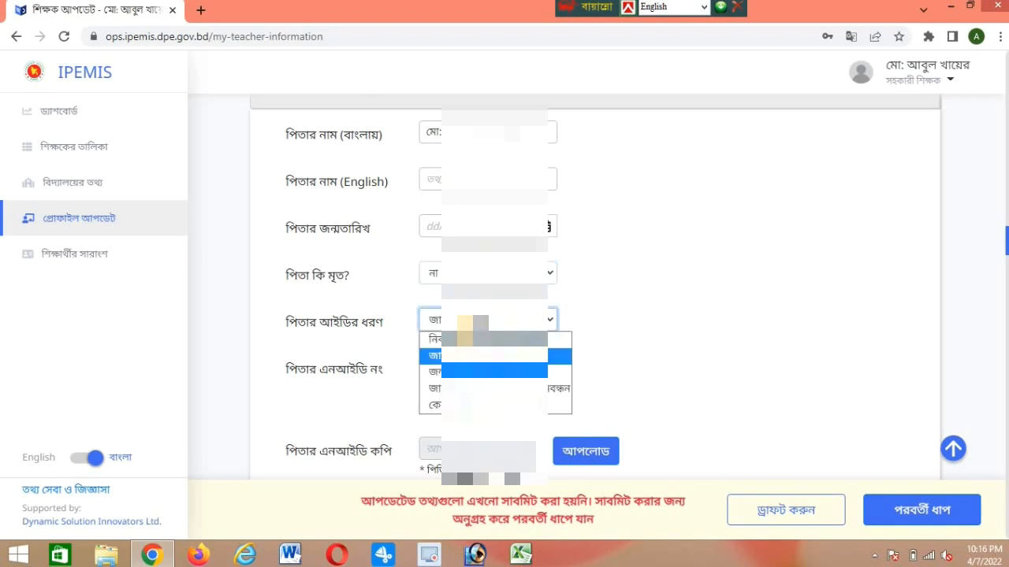
click(470, 324)
click(470, 325)
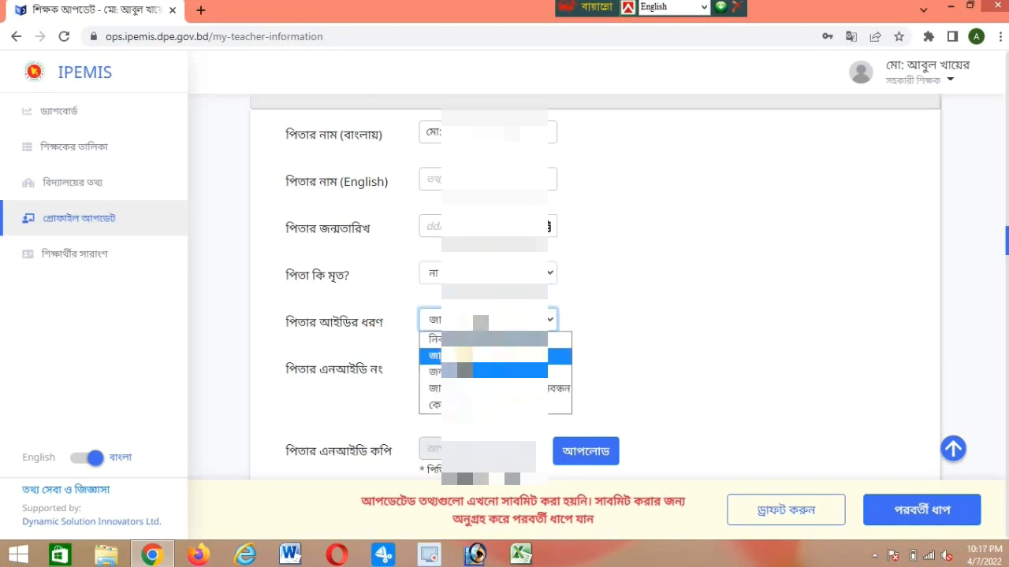
click(457, 372)
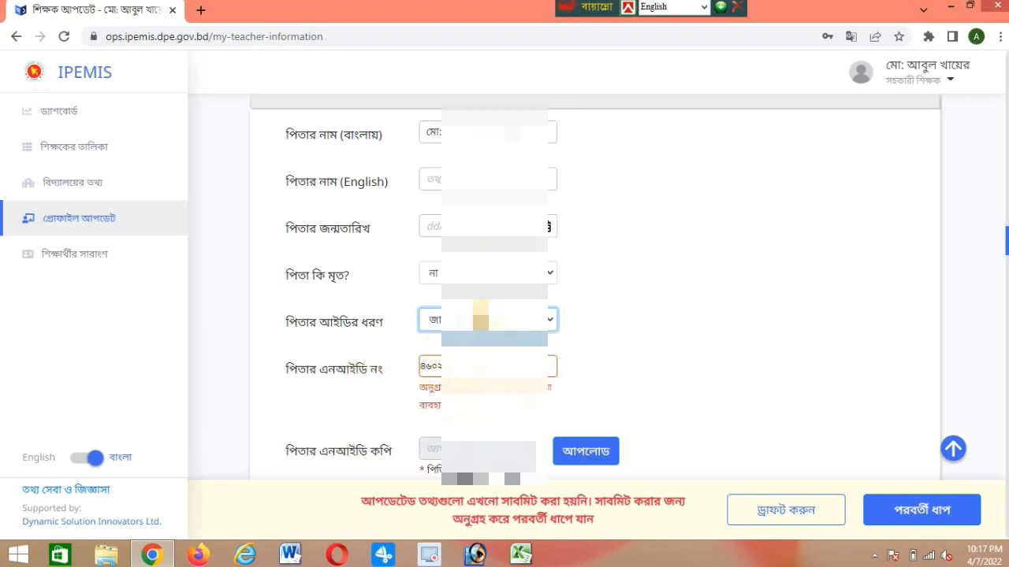
click(481, 319)
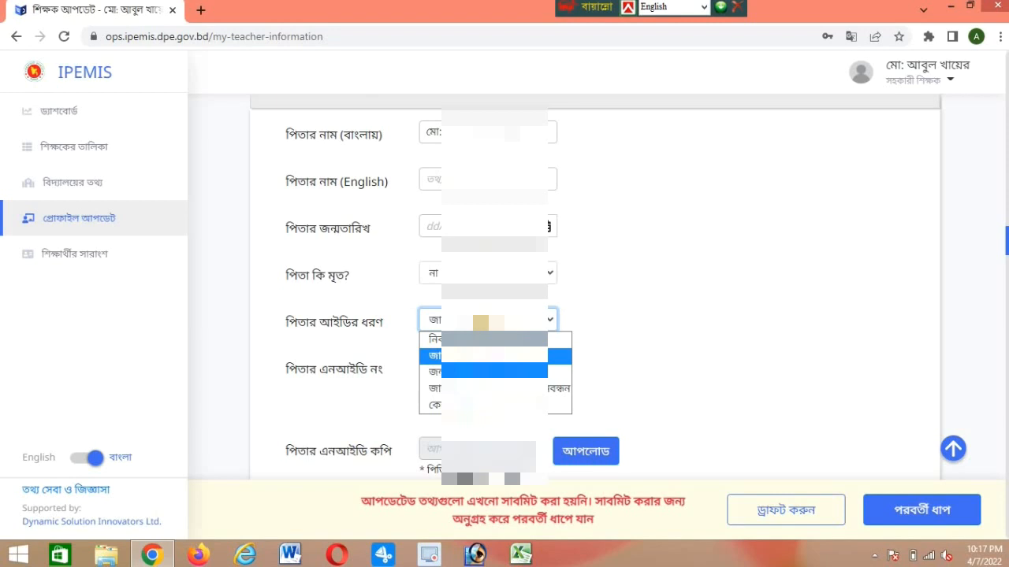
click(474, 323)
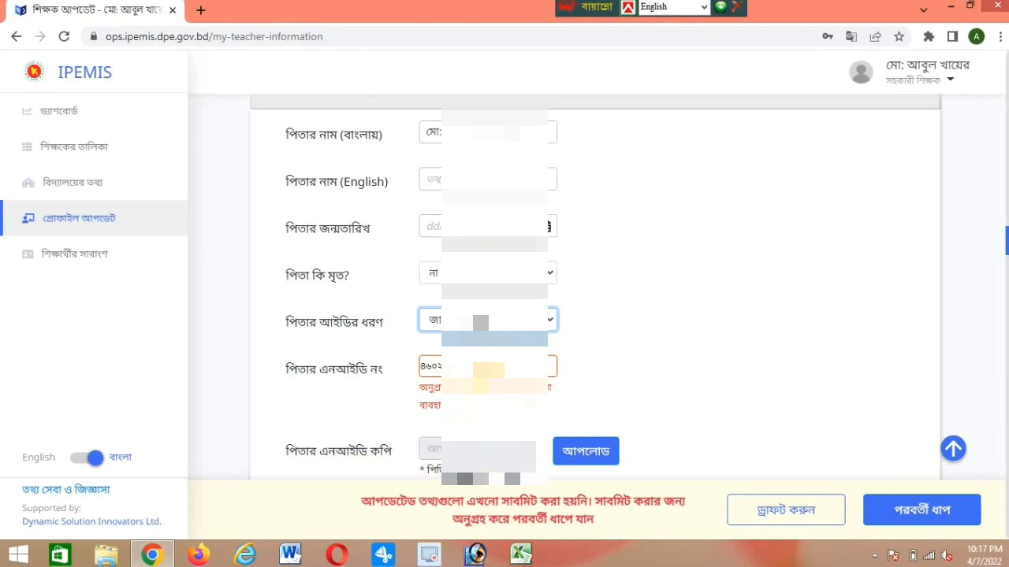
Check the father's NID number field and the file selection for his NID copy, without choosing a file
click(486, 368)
scroll(473, 355, down, 1)
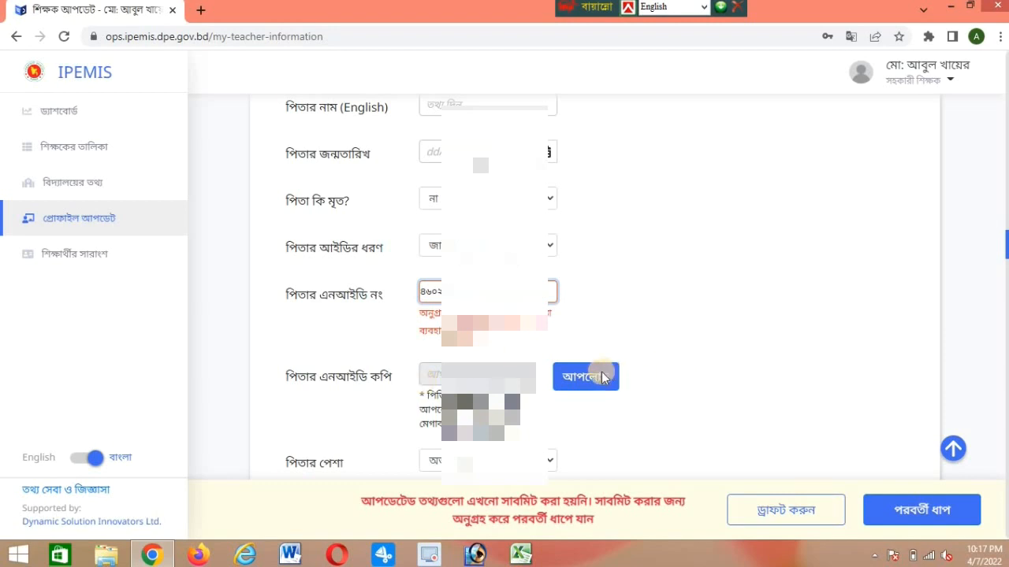
click(589, 391)
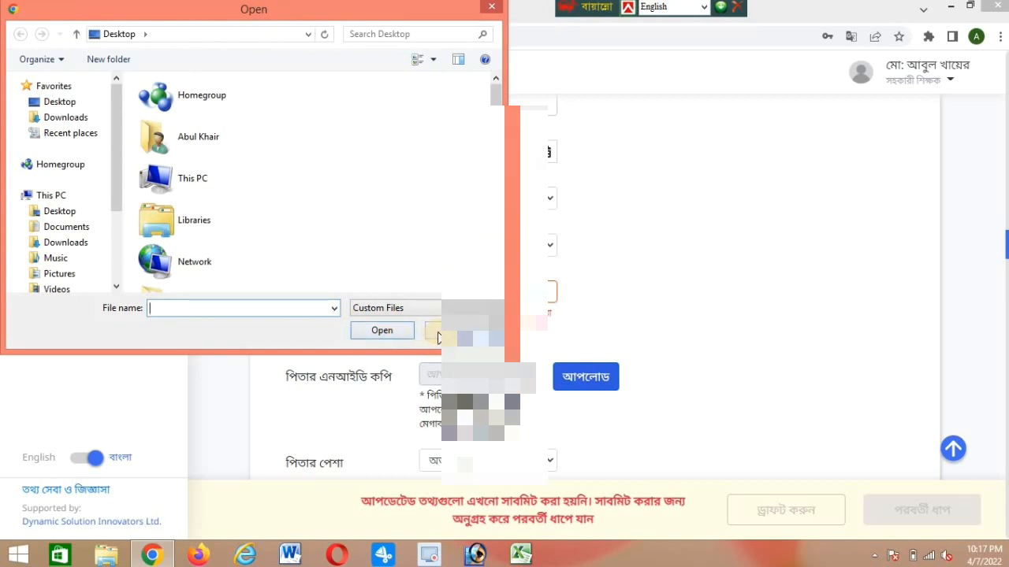
click(438, 337)
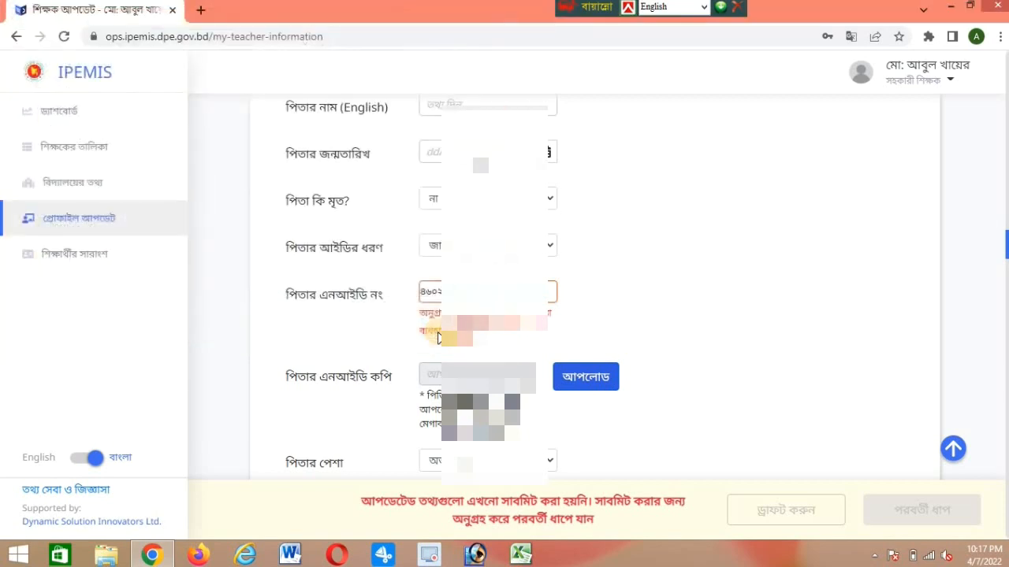
Examine the occupation options listed for the father (পিতার পেশা)
scroll(438, 337, down, 2)
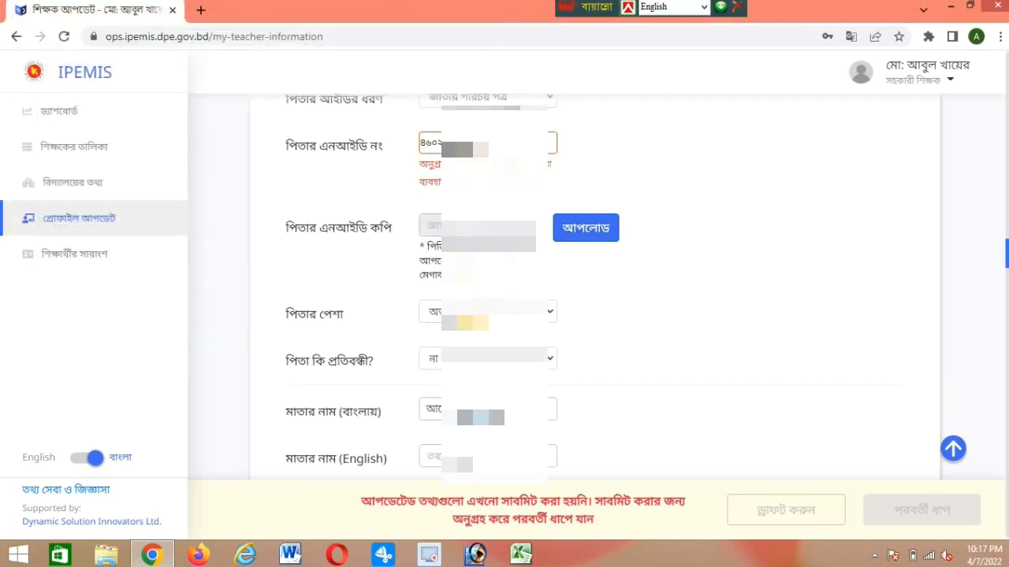
click(481, 315)
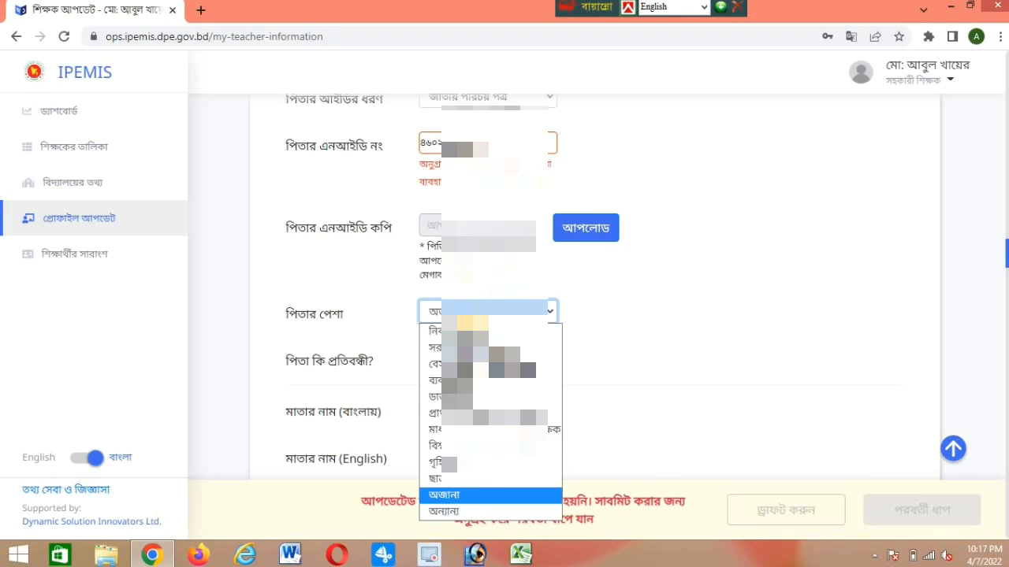
click(474, 317)
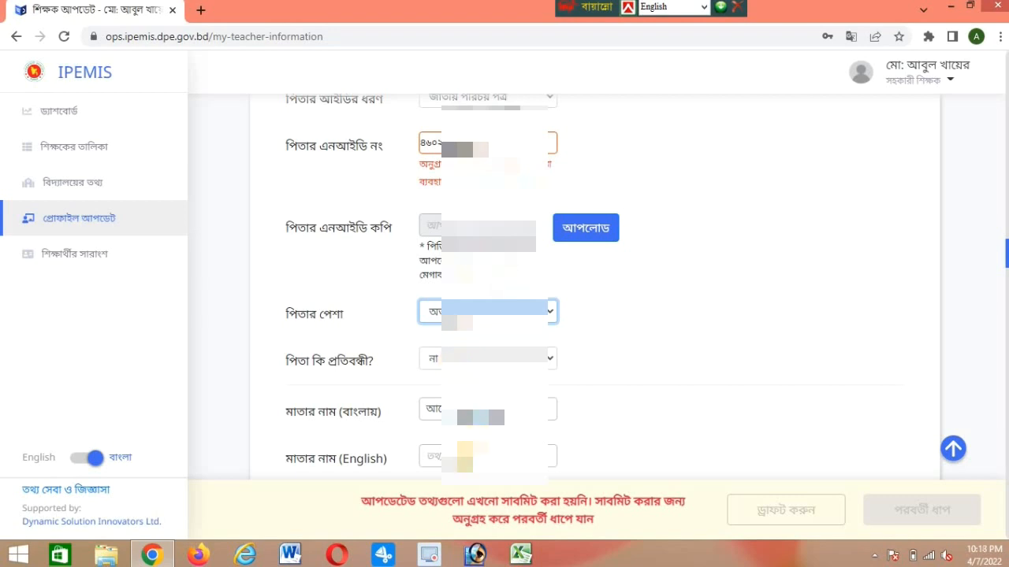
Check the mother's English name and date of birth fields and the choices for whether she is deceased (মাতা কি মৃত?)
click(464, 457)
scroll(465, 461, down, 2)
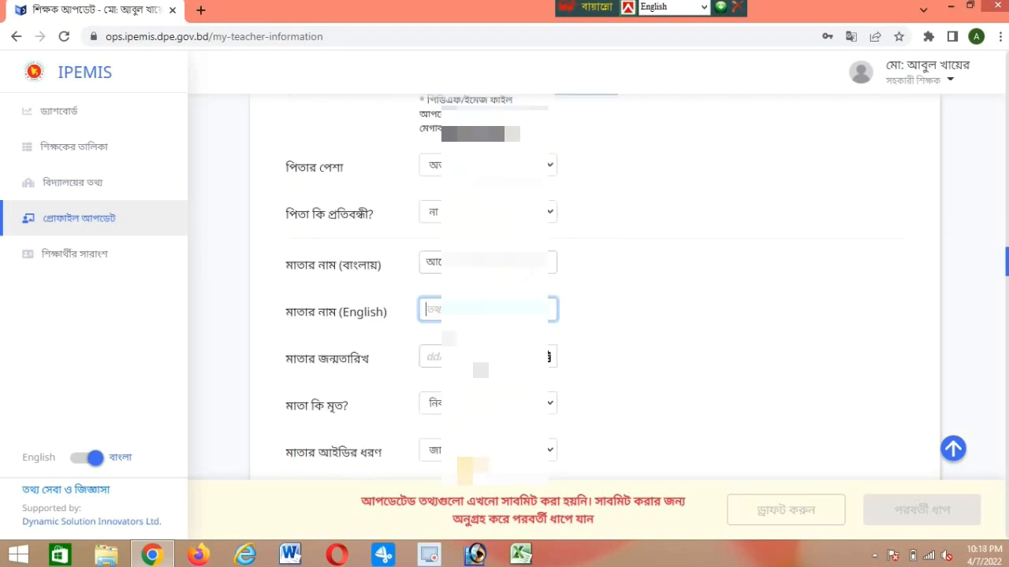
click(435, 356)
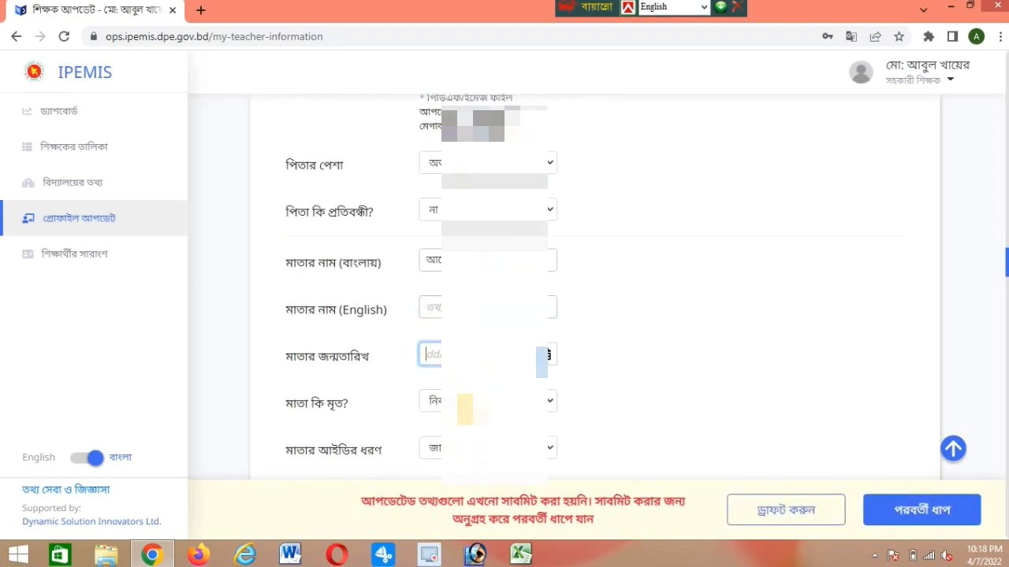
click(488, 401)
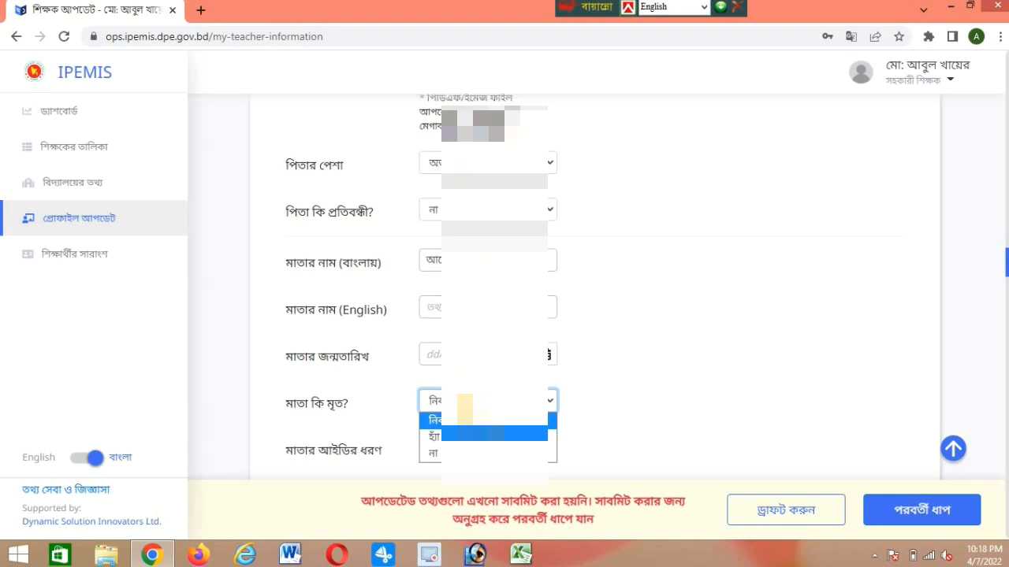
scroll(551, 315, down, 2)
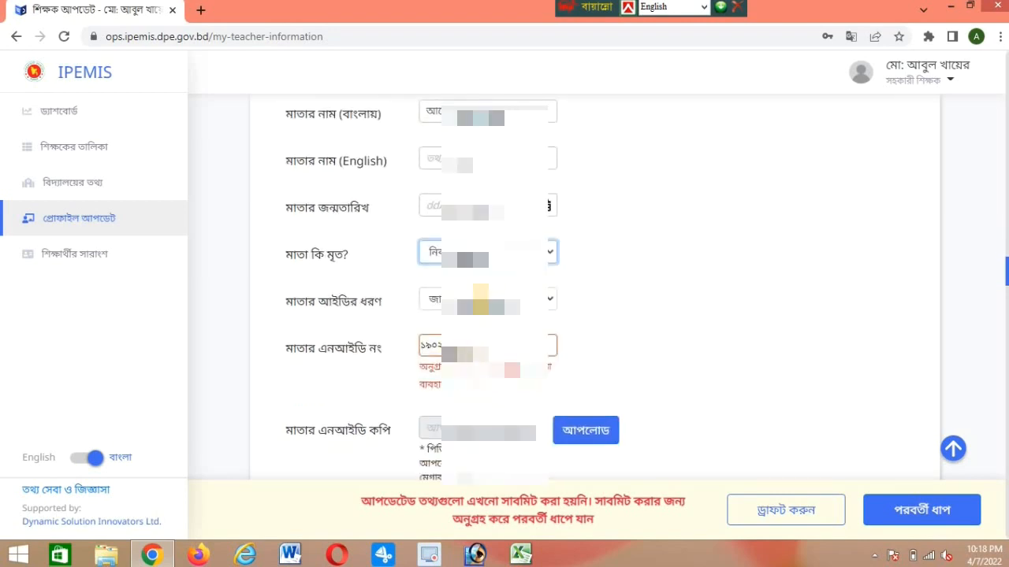
Examine the choices for the mother's ID type (মাতার আইডির ধরণ) and occupation (মাতার পেশা)
click(481, 299)
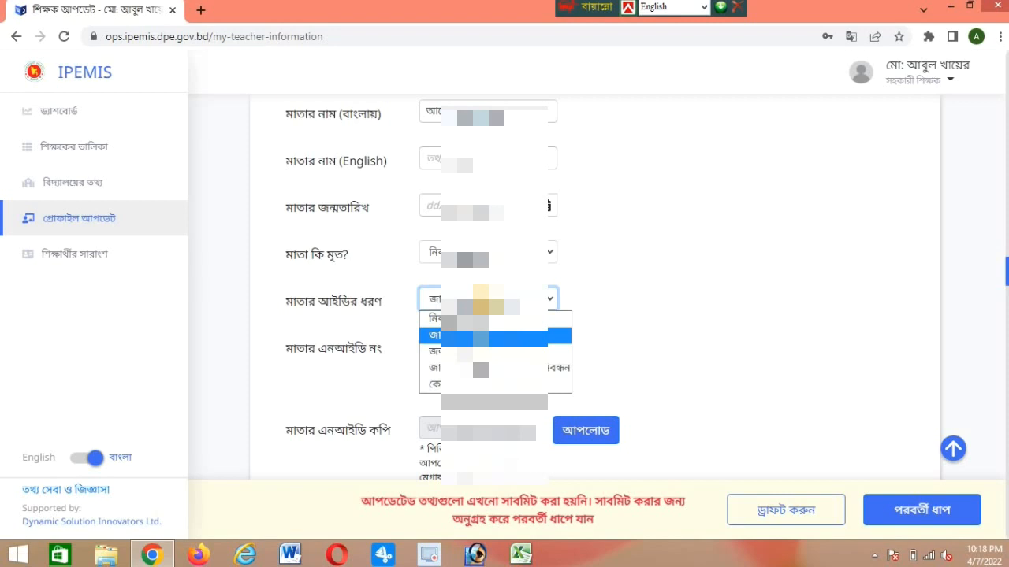
click(432, 335)
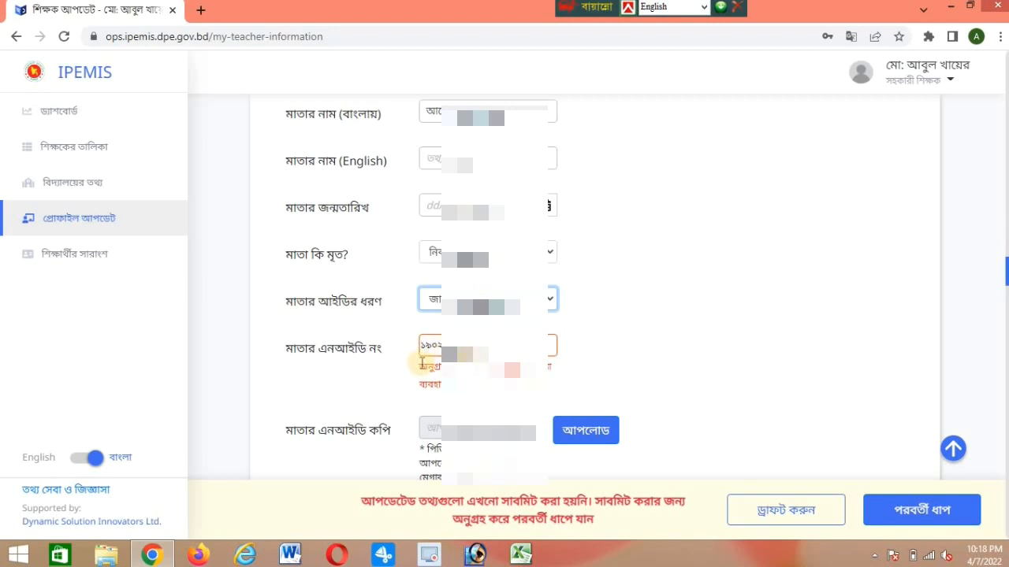
scroll(421, 364, down, 3)
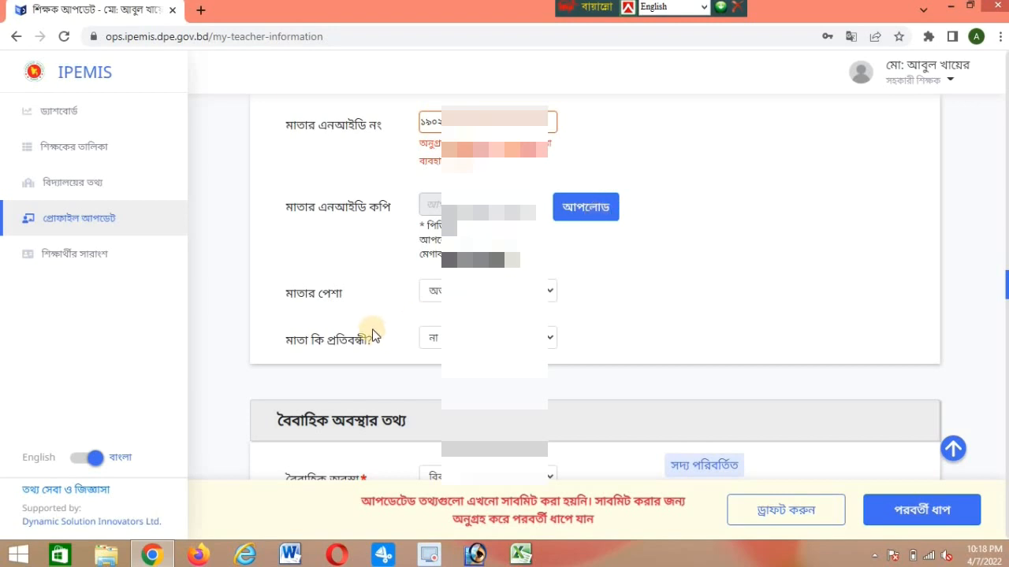
click(493, 292)
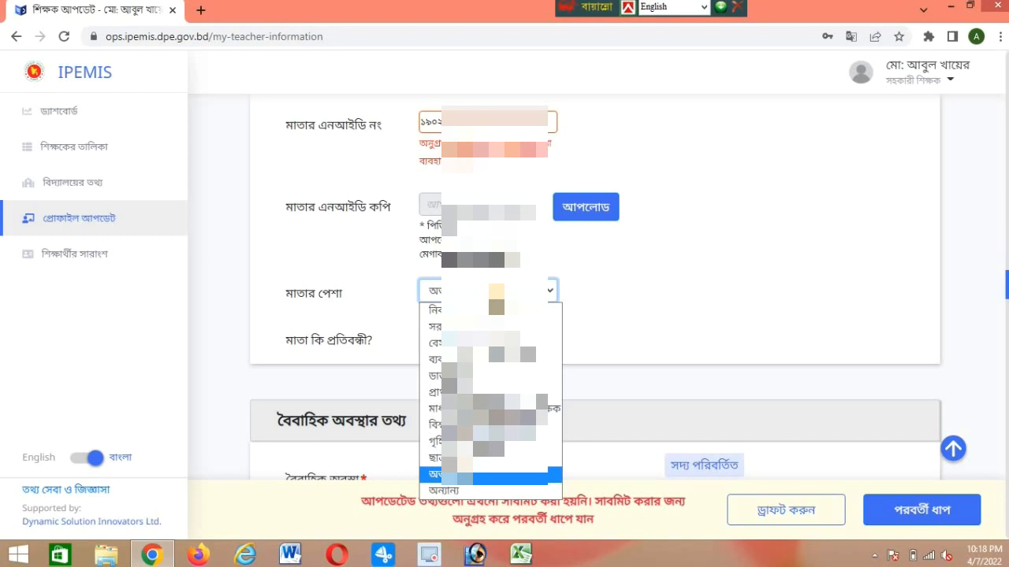
click(495, 295)
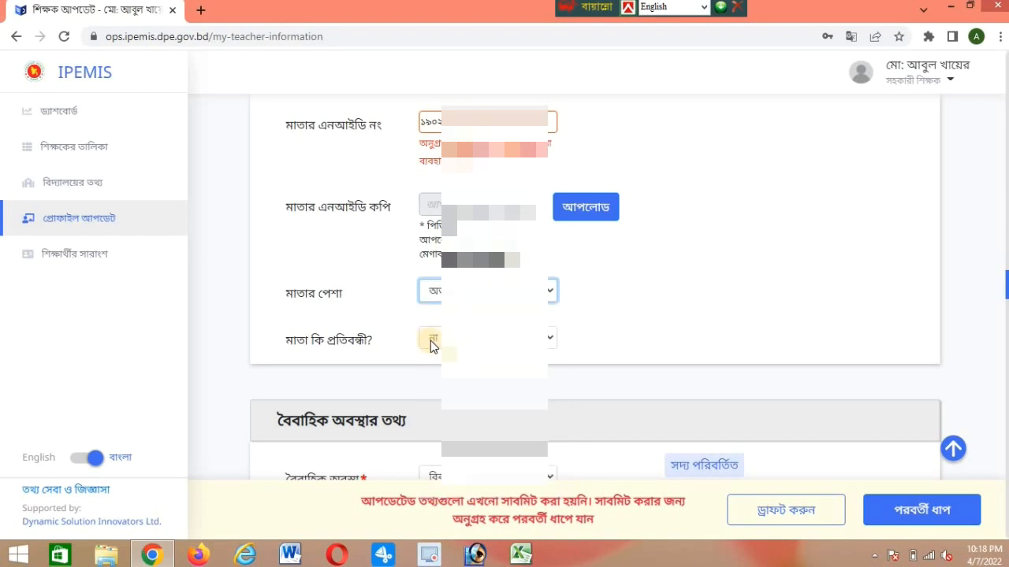
Reset the marital status (বৈবাহিক অবস্থা) to its placeholder and set it back to বিবাহিত
scroll(457, 346, down, 4)
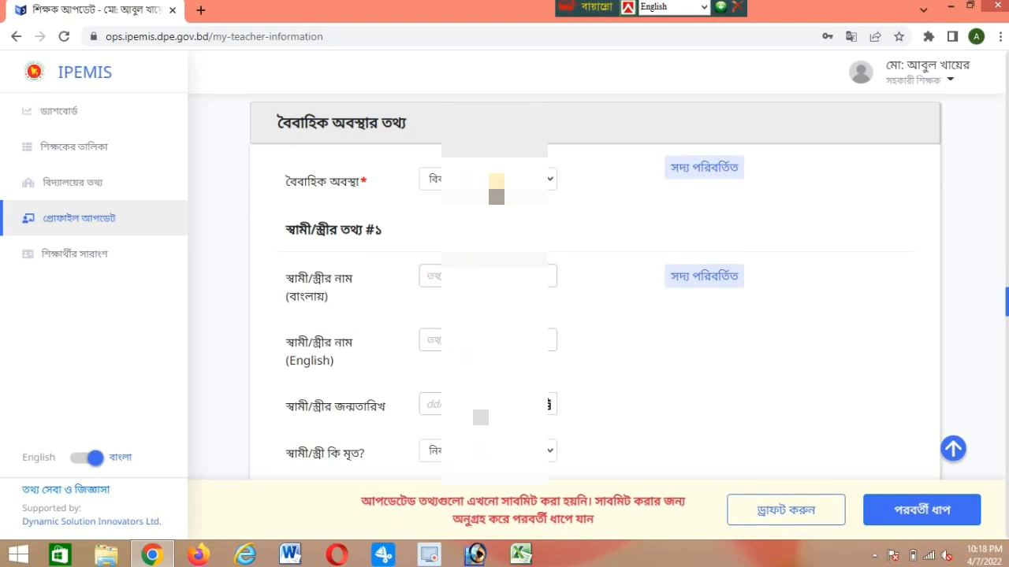
click(497, 181)
click(456, 207)
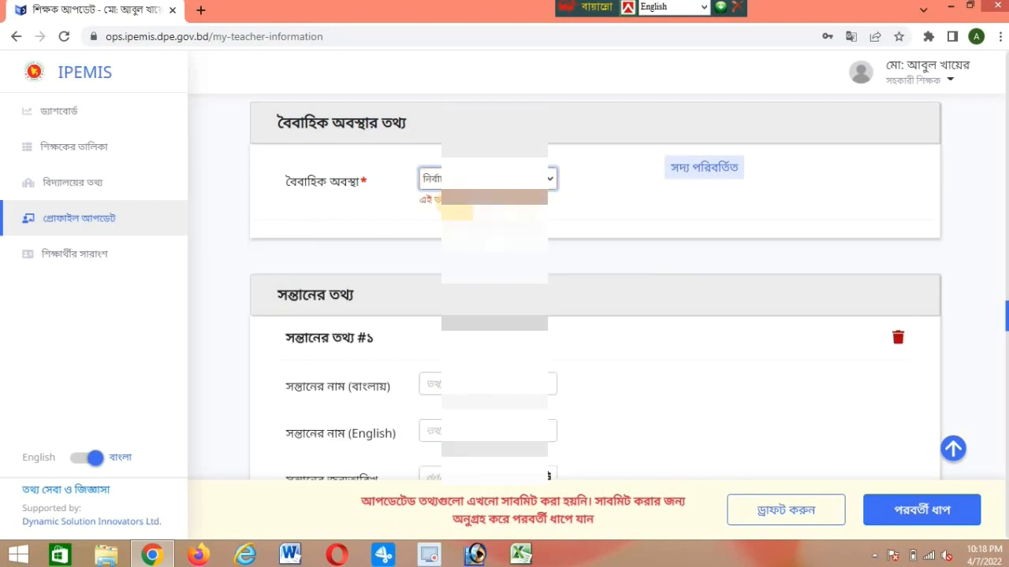
click(473, 181)
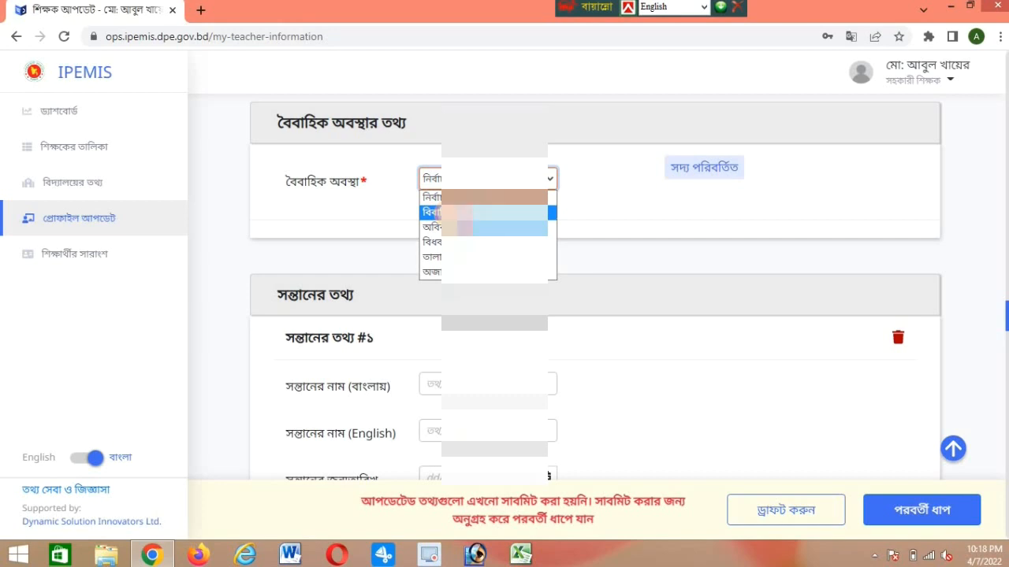
click(473, 212)
Check the spouse's Bangla name, English name and date of birth fields under স্বামী/স্ত্রীর তথ্য #১, without entering anything
scroll(455, 220, down, 2)
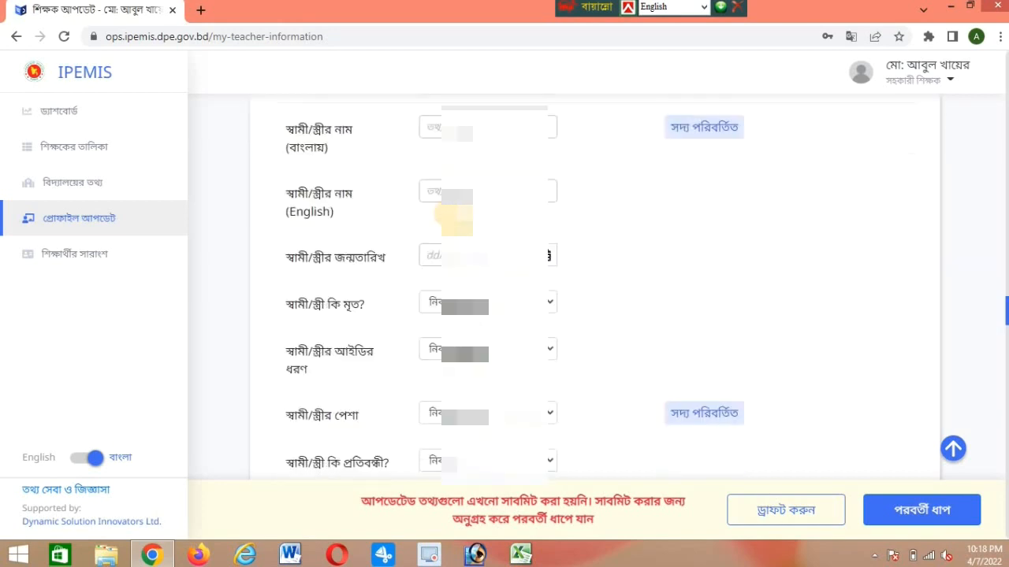
scroll(454, 219, up, 4)
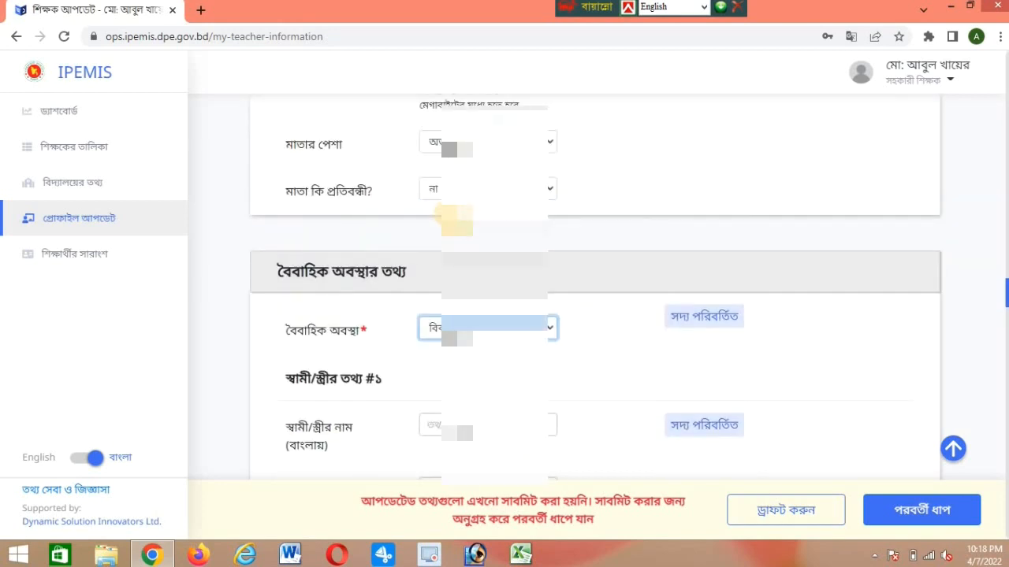
scroll(455, 220, down, 2)
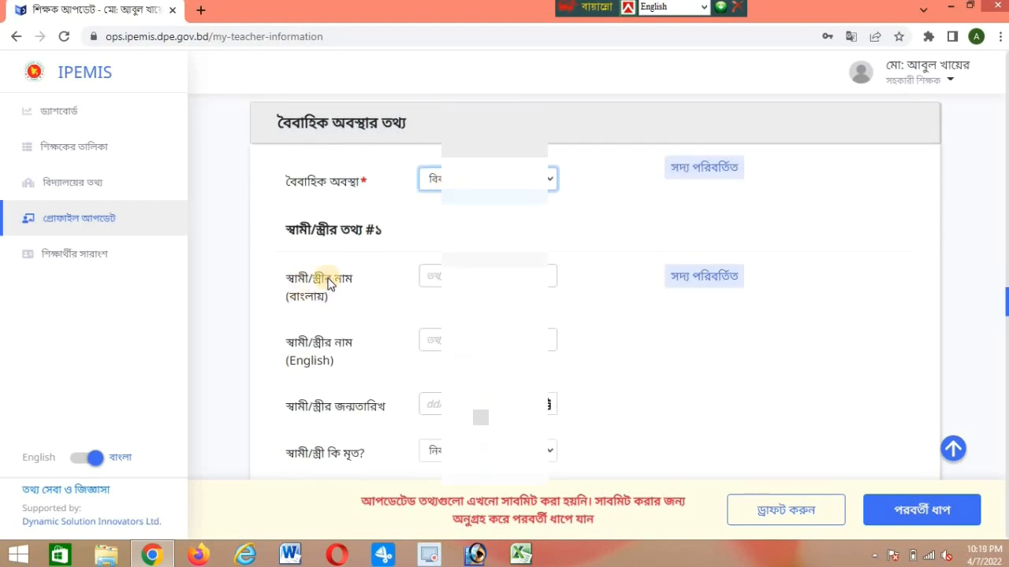
click(465, 283)
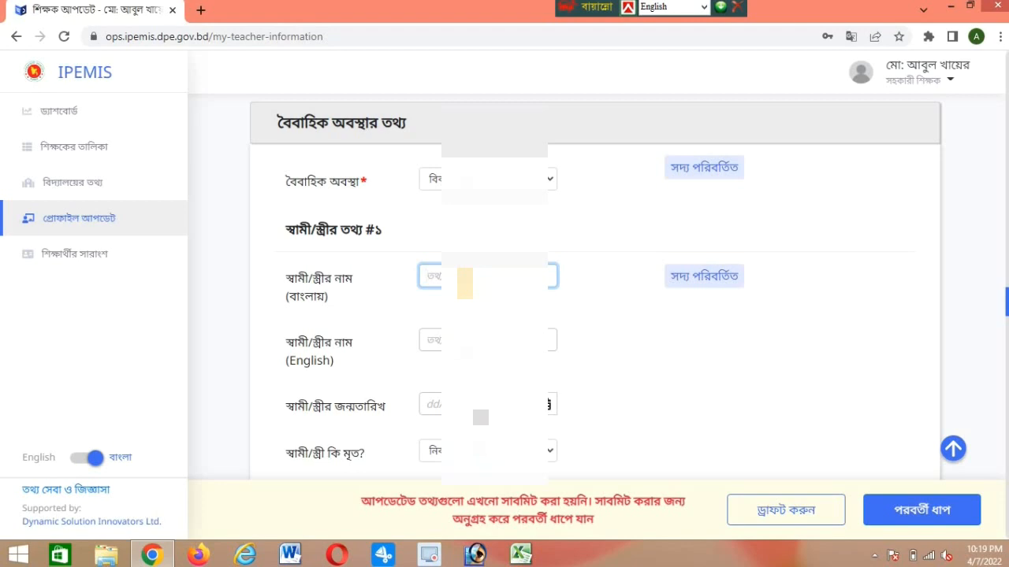
click(464, 340)
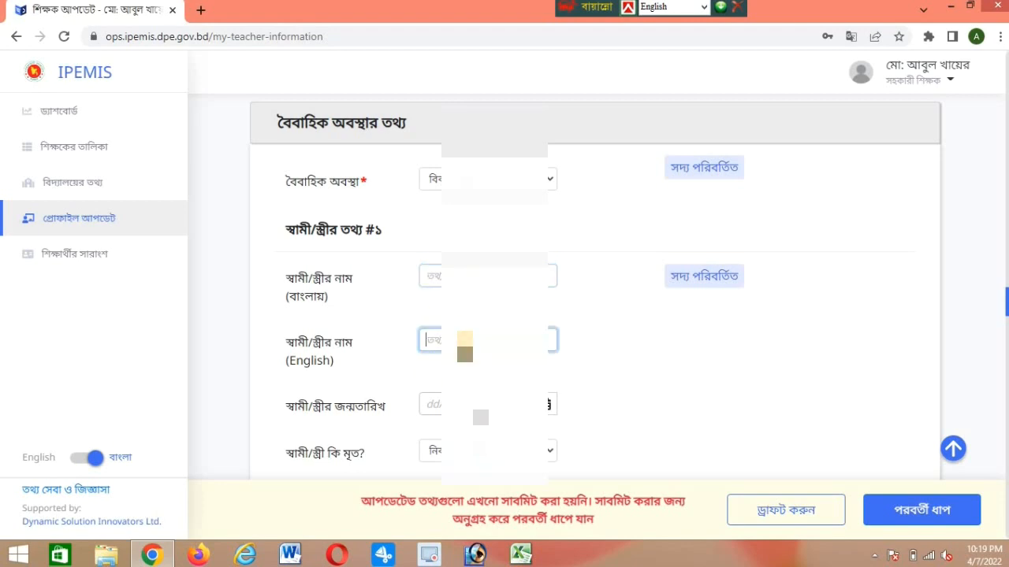
scroll(465, 347, down, 2)
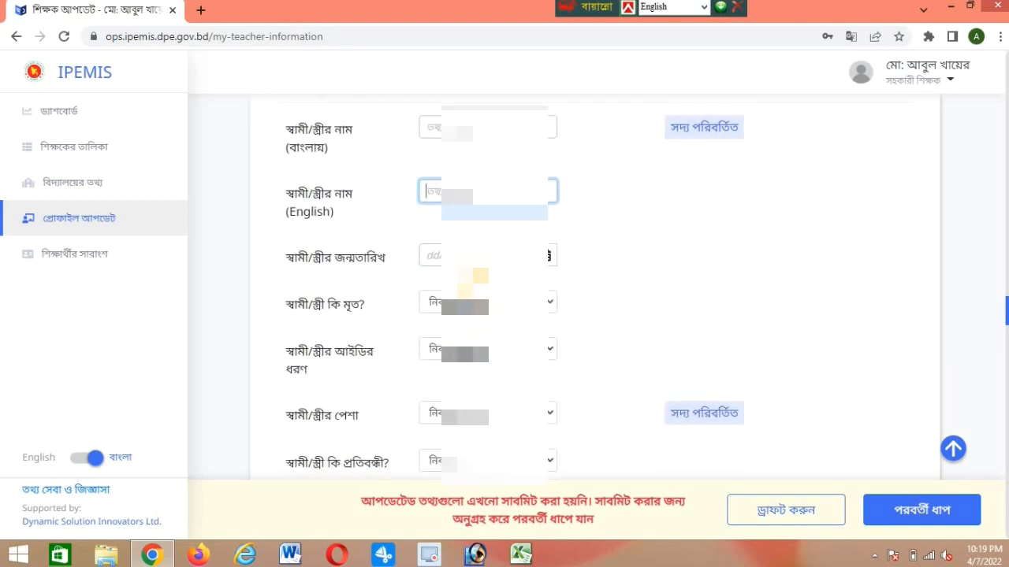
click(472, 259)
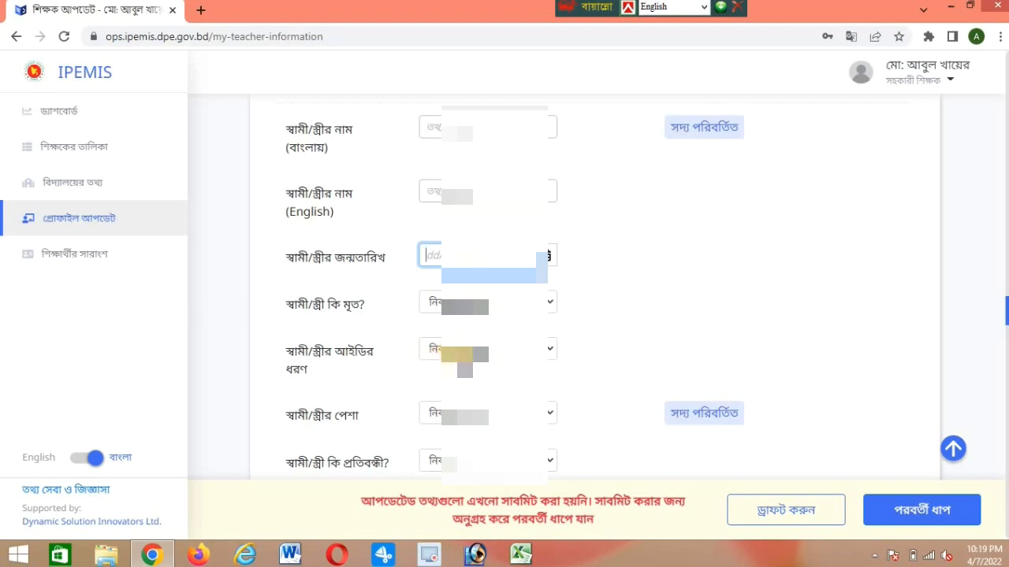
Set the spouse's ID type (স্বামী/স্ত্রীর আইডির ধরণ) to জাতীয় পরিচয় পত্র and open the spouse's NID number field
click(457, 354)
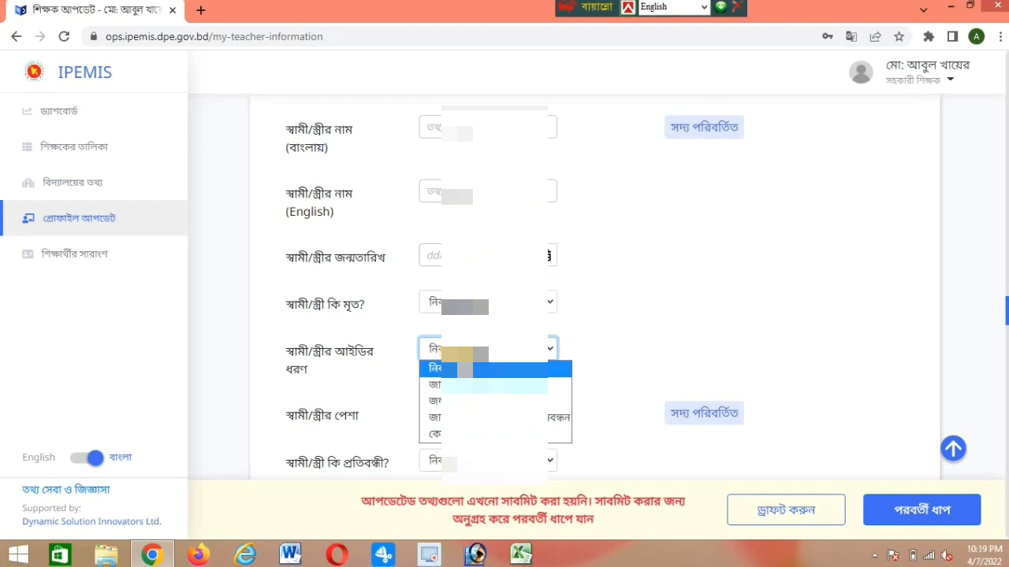
click(459, 355)
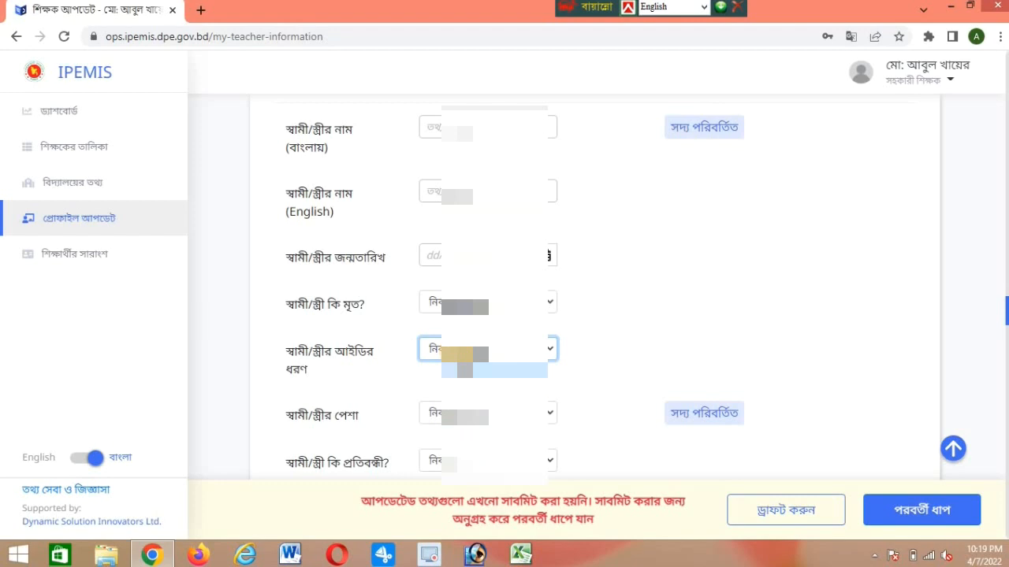
click(465, 355)
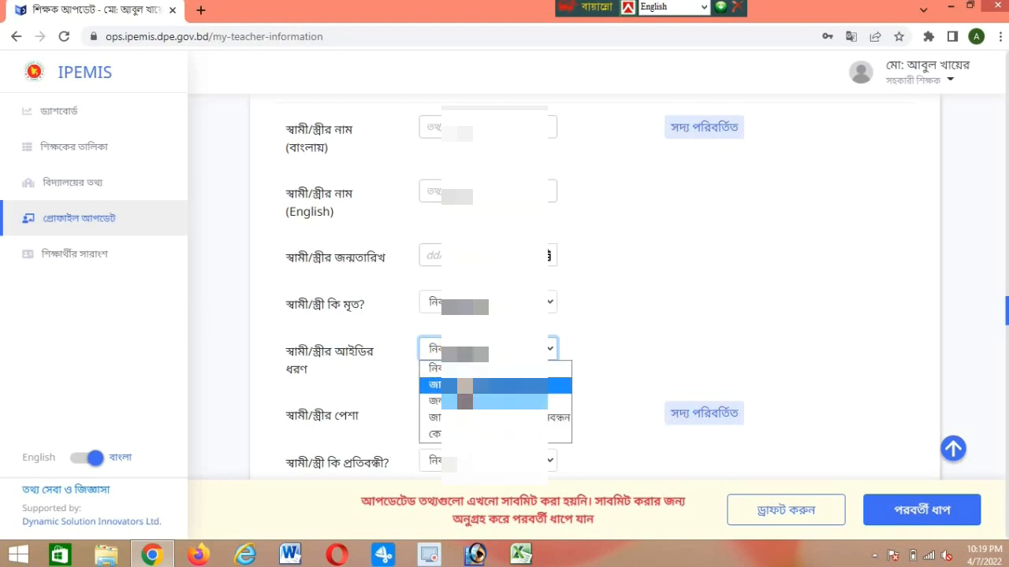
click(465, 385)
scroll(465, 390, down, 1)
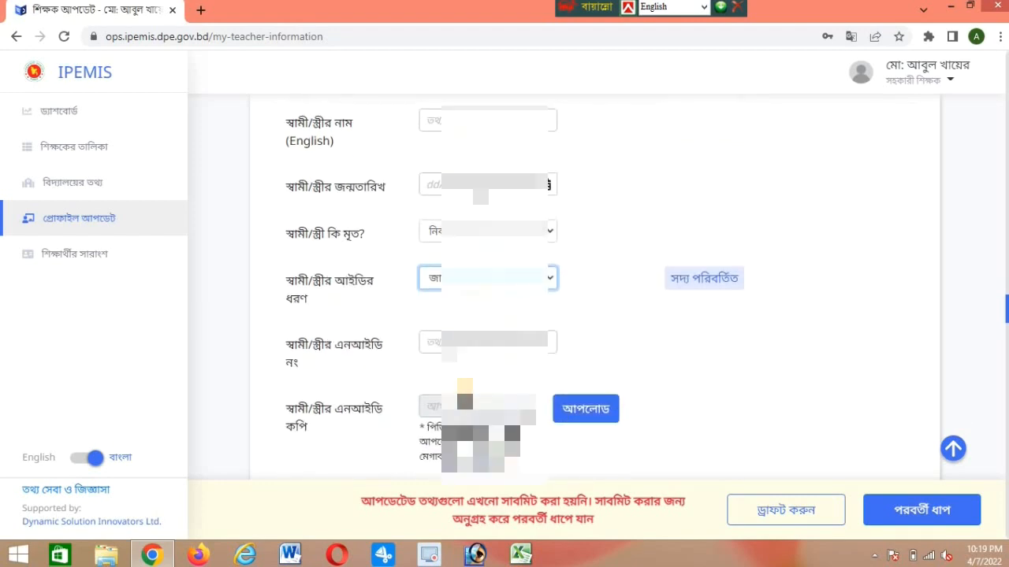
click(465, 340)
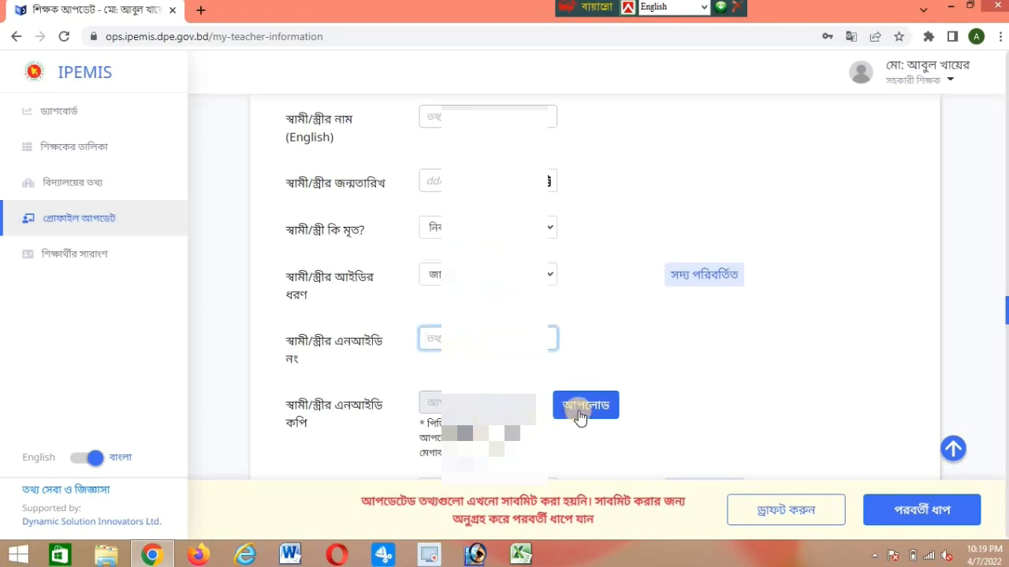
Examine the choices for the spouse's occupation (স্বামী/স্ত্রীর পেশা) and disability status (স্বামী/স্ত্রী কি প্রতিবন্ধী?)
scroll(578, 411, down, 2)
scroll(578, 411, down, 1)
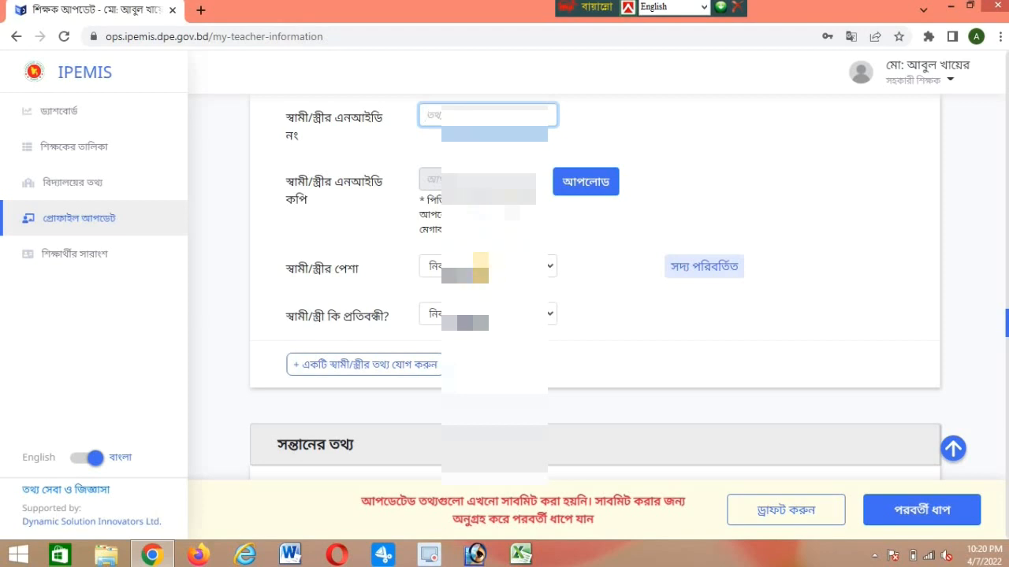
click(480, 265)
click(481, 274)
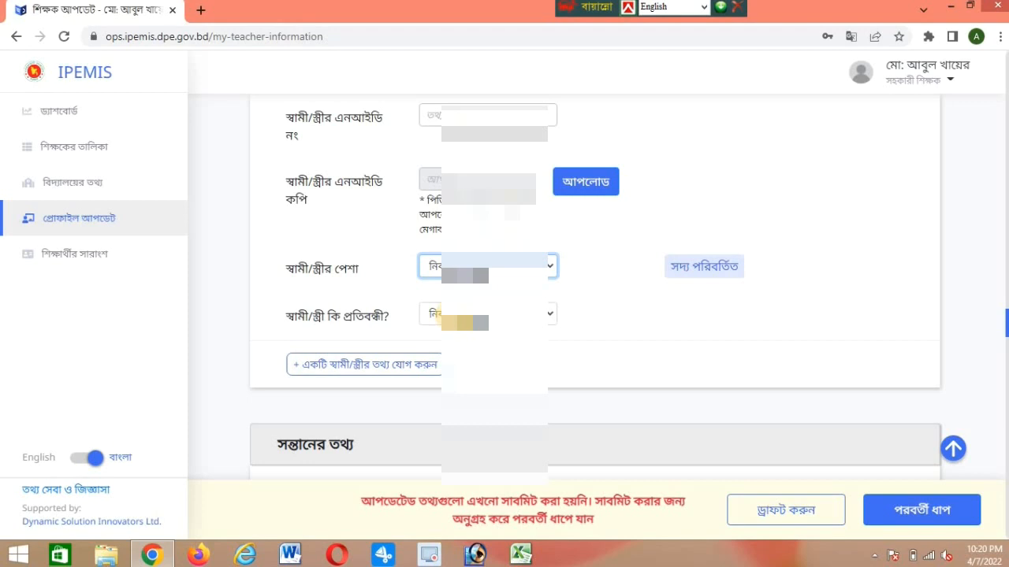
click(455, 316)
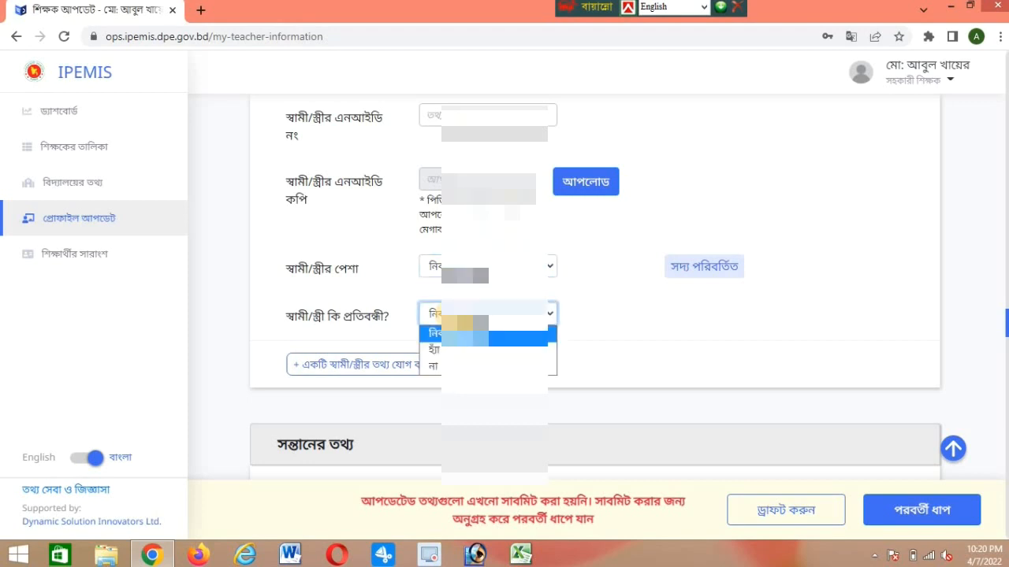
Check the first child's Bangla name, English name, date of birth and deceased status (সন্তান কি মৃত?) fields, without filling them in
scroll(505, 315, down, 5)
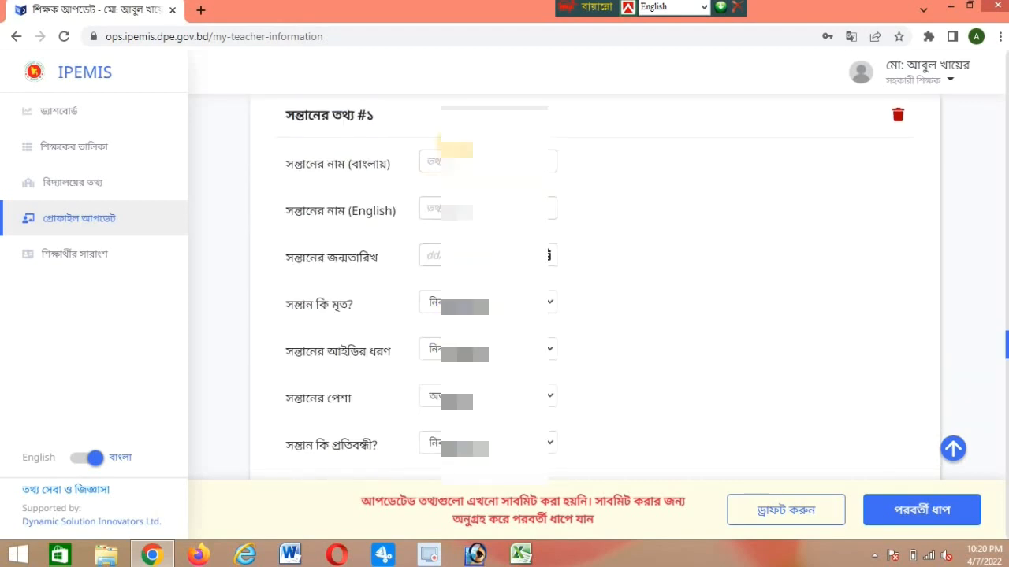
click(465, 165)
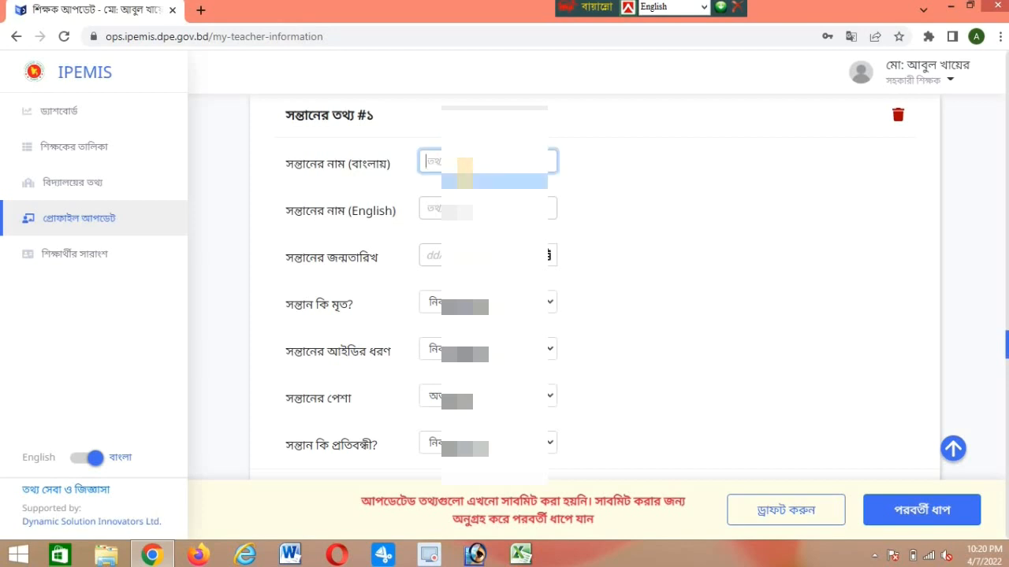
click(453, 212)
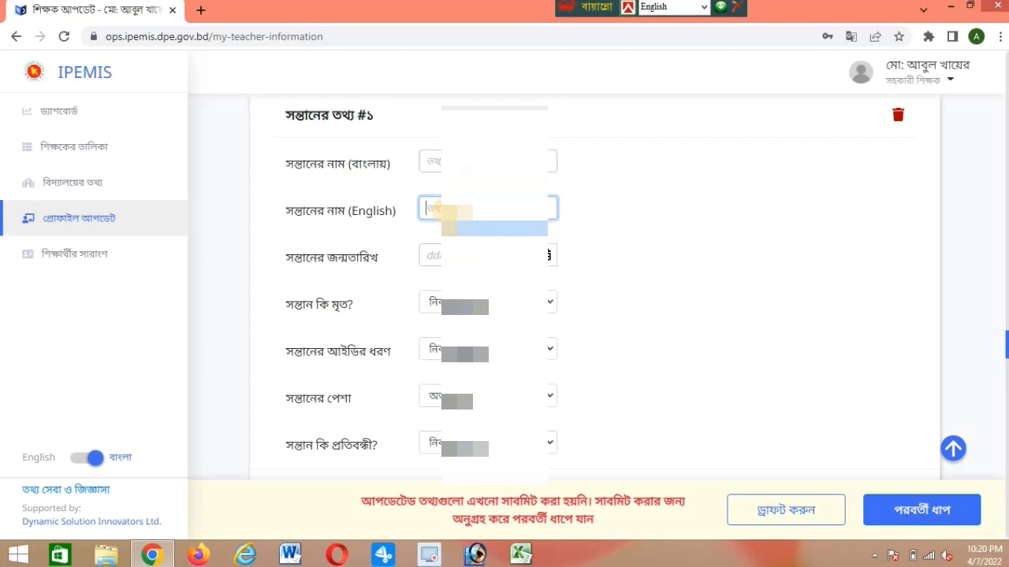
click(432, 264)
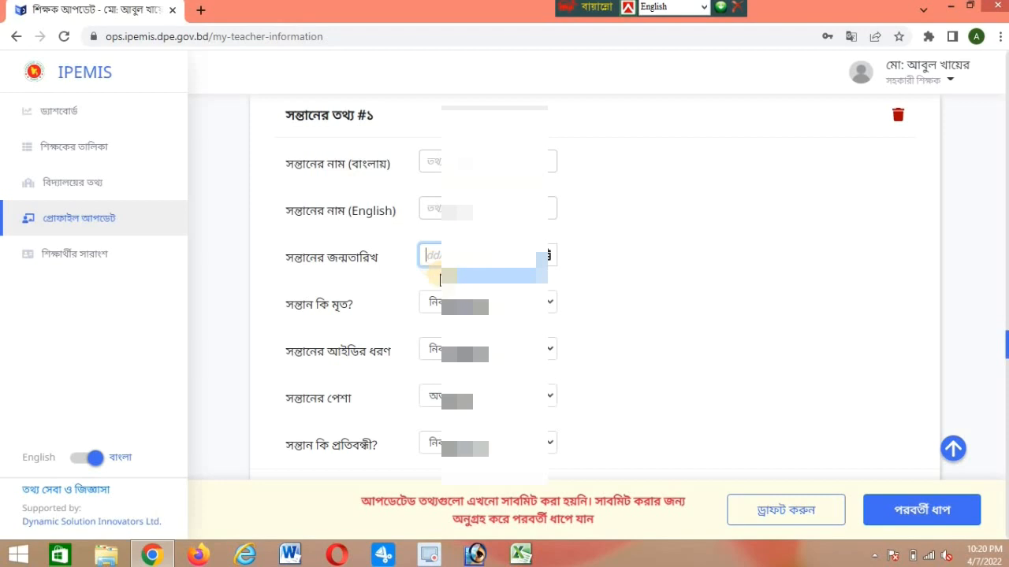
click(465, 305)
click(457, 336)
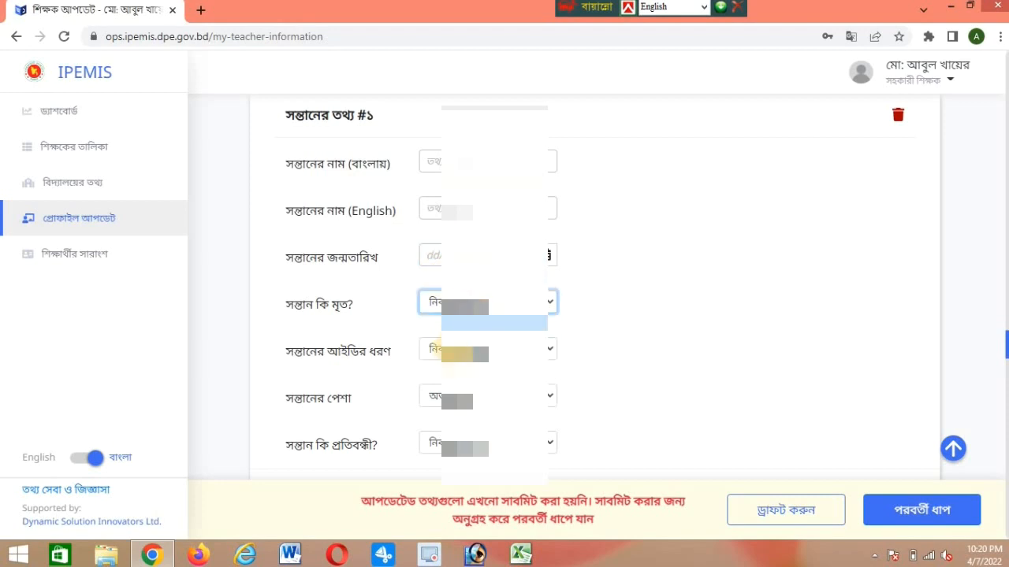
Set the first child's ID type (সন্তানের আইডির ধরণ) to জন্মনিবন্ধন and open the birth registration number field
click(457, 352)
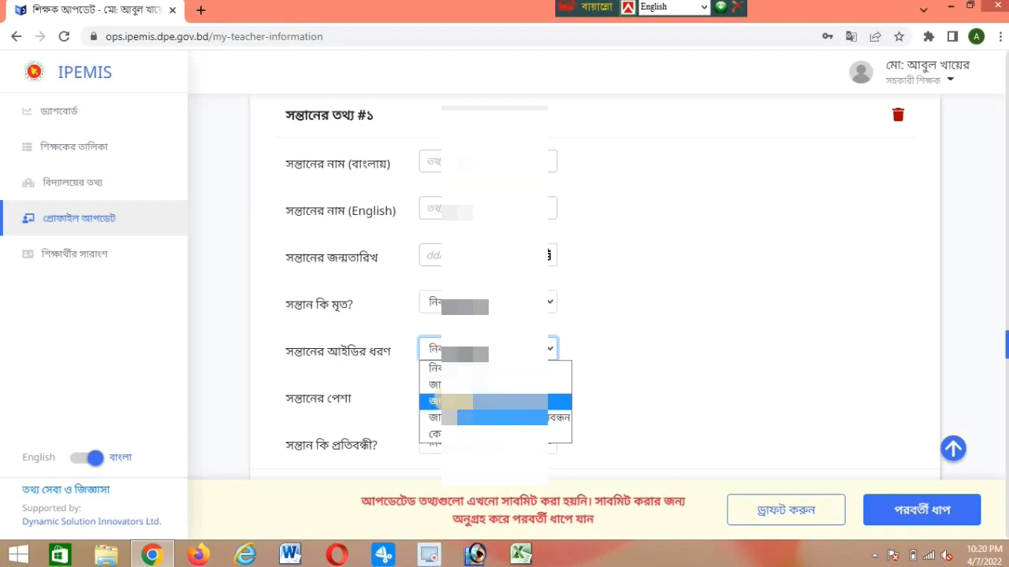
click(456, 401)
click(456, 398)
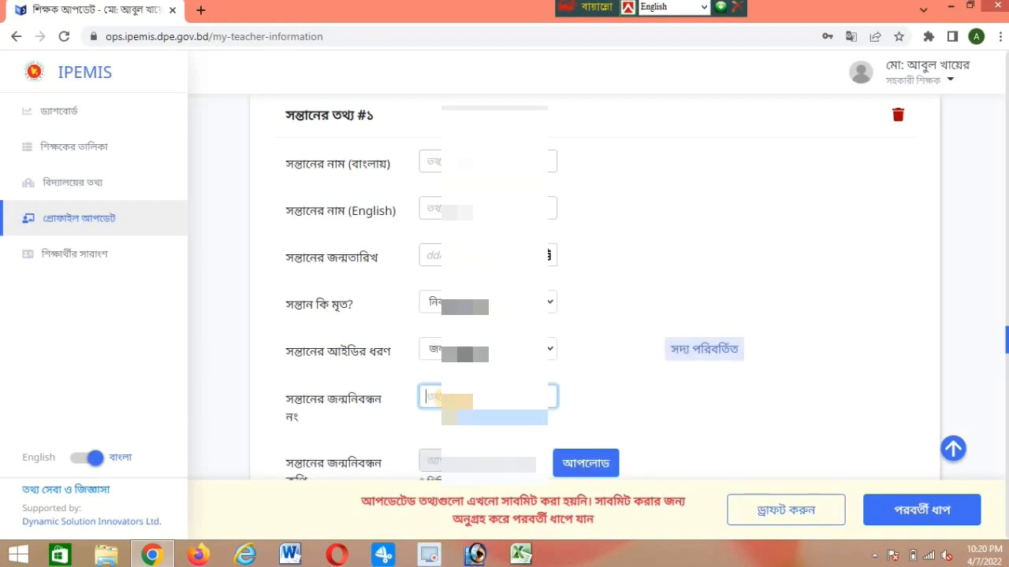
scroll(455, 402, down, 2)
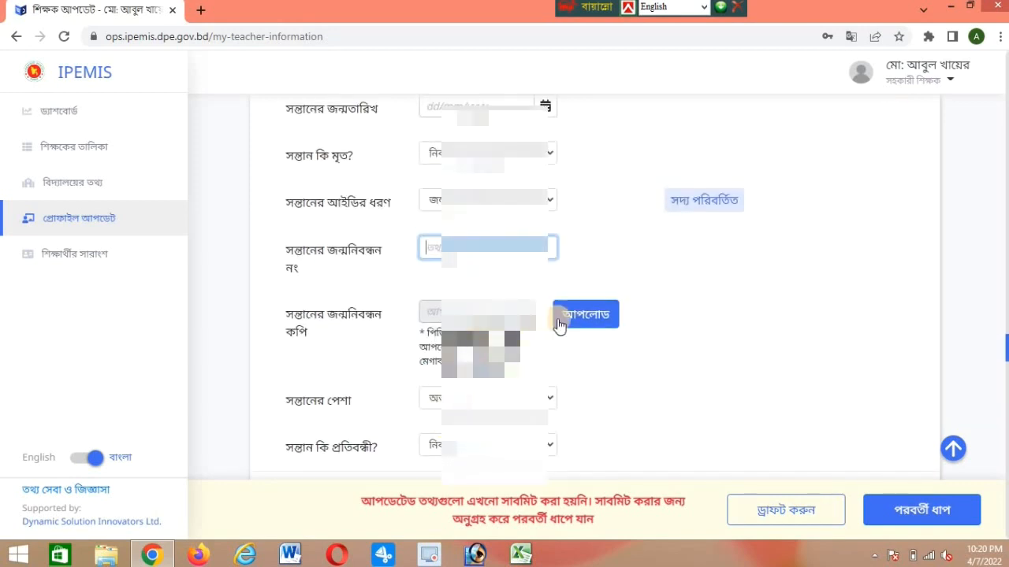
Check the file picker for uploading the first child's birth registration copy (সন্তানের জন্মনিবন্ধন কপি), without choosing a file
click(584, 322)
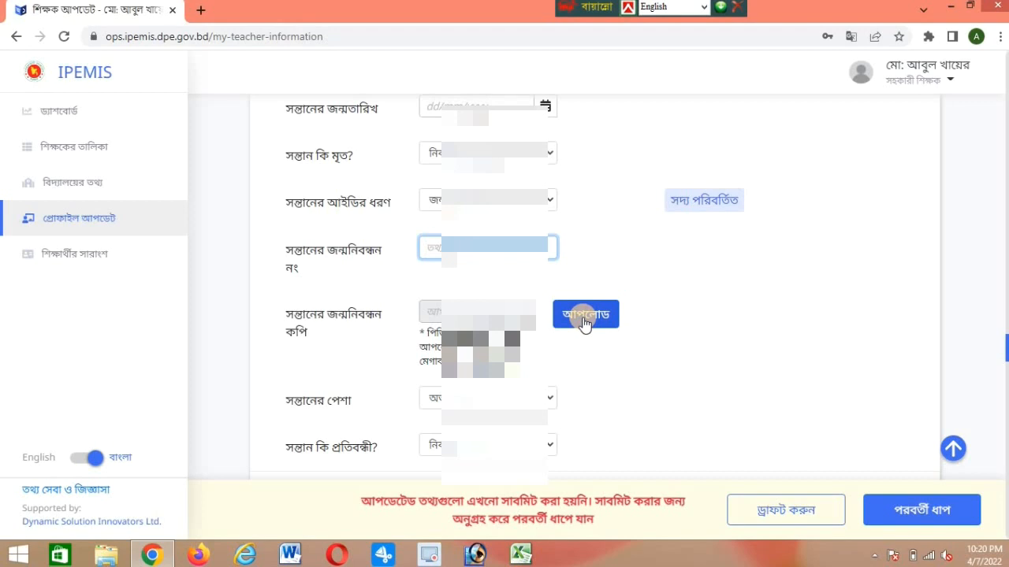
click(584, 320)
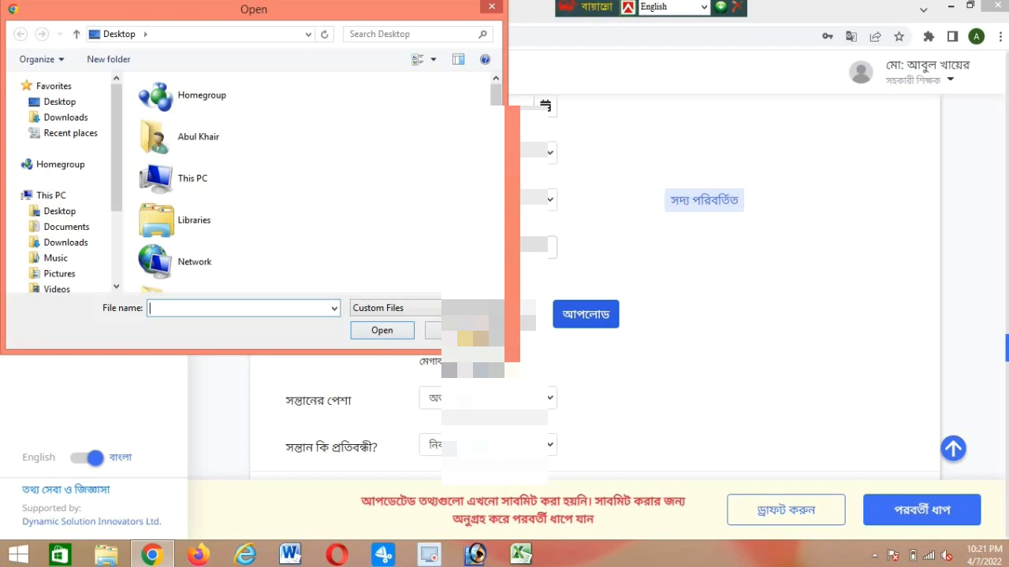
click(443, 330)
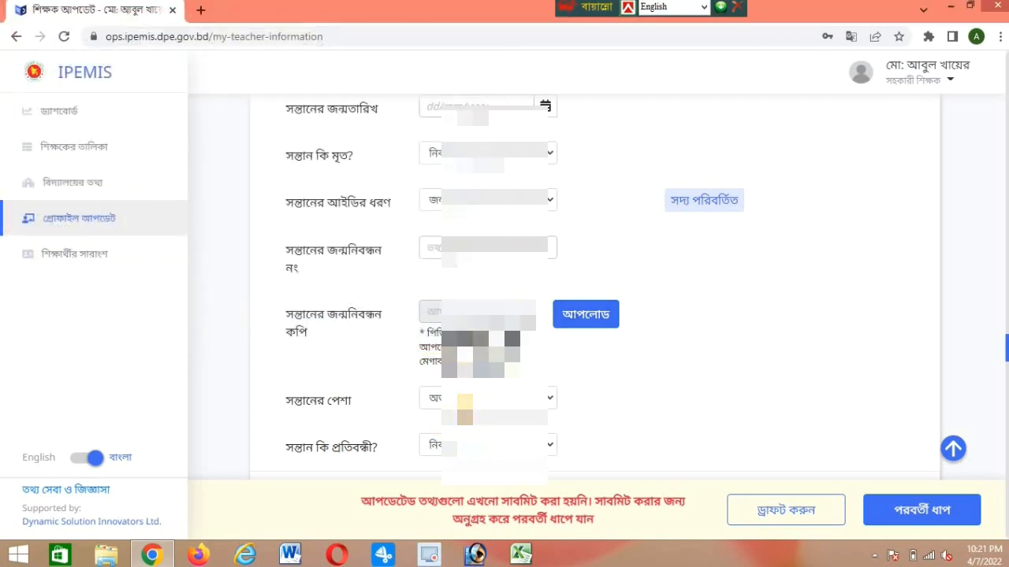
Examine the choices for the first child's occupation (সন্তানের পেশা) and disability status (সন্তান কি প্রতিবন্ধী?)
click(472, 398)
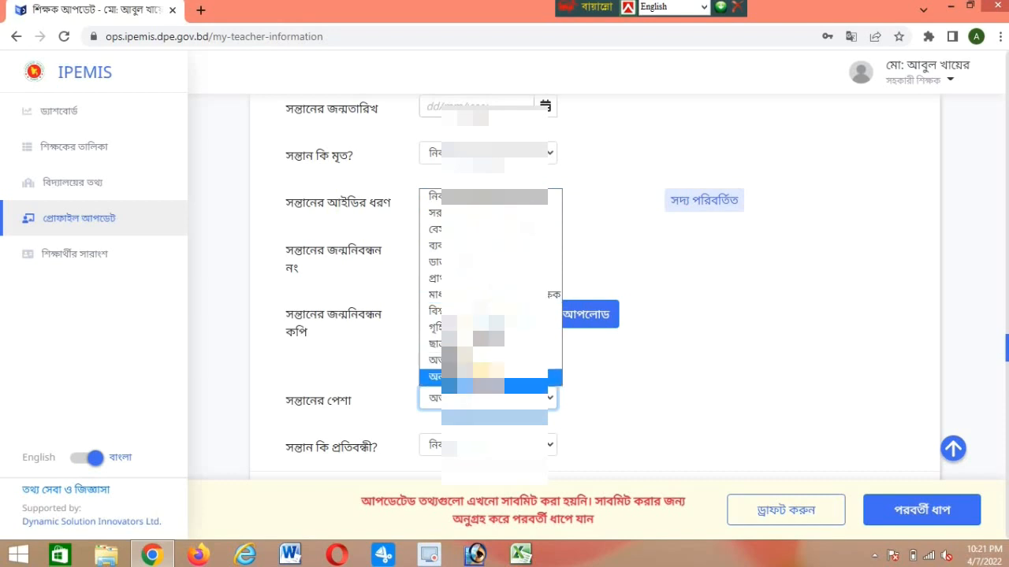
click(603, 359)
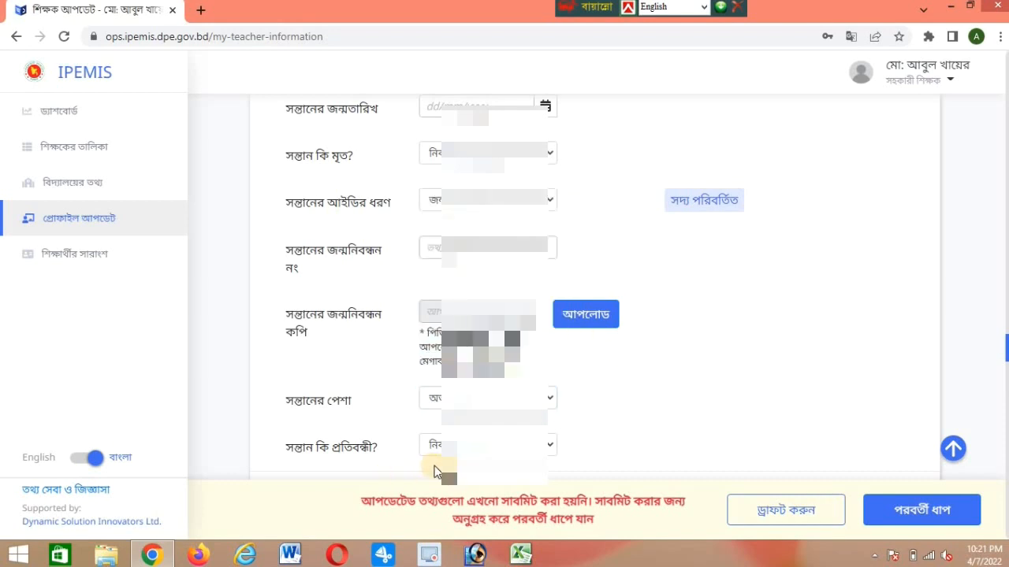
click(463, 446)
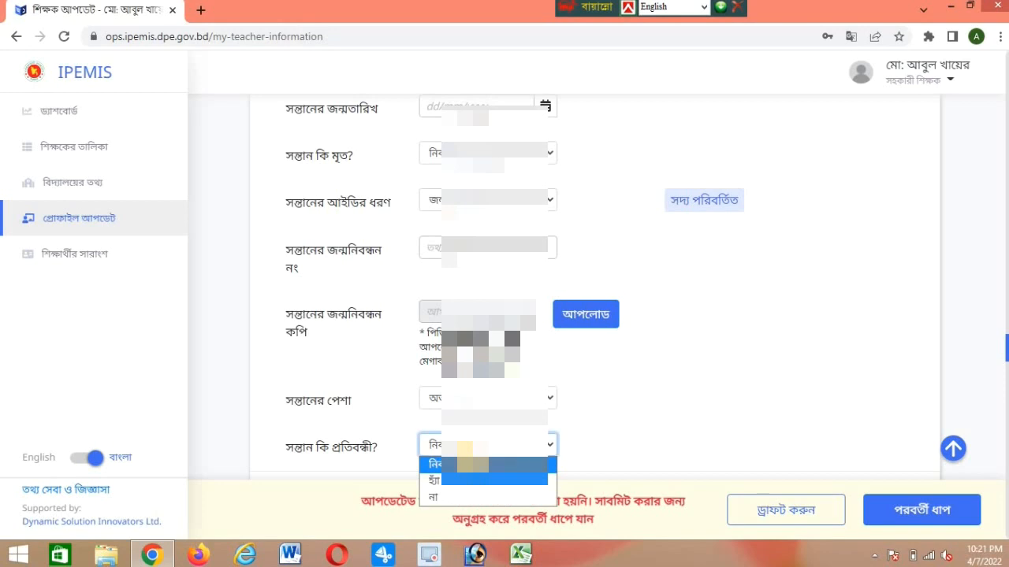
click(577, 406)
Add another child information entry (একটি সন্তানের তথ্য যোগ করুন) below the first child's details
scroll(578, 406, down, 2)
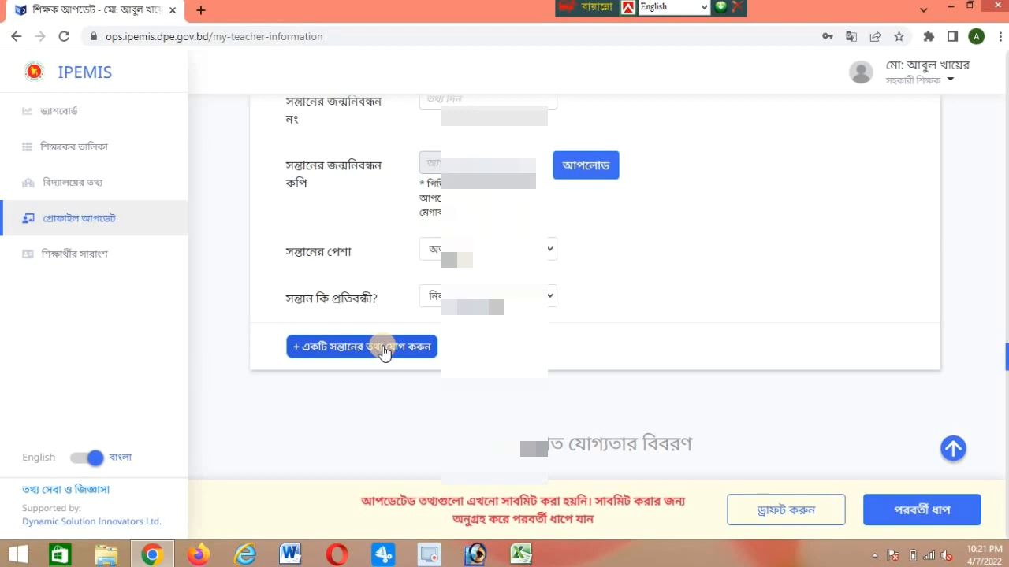
click(383, 351)
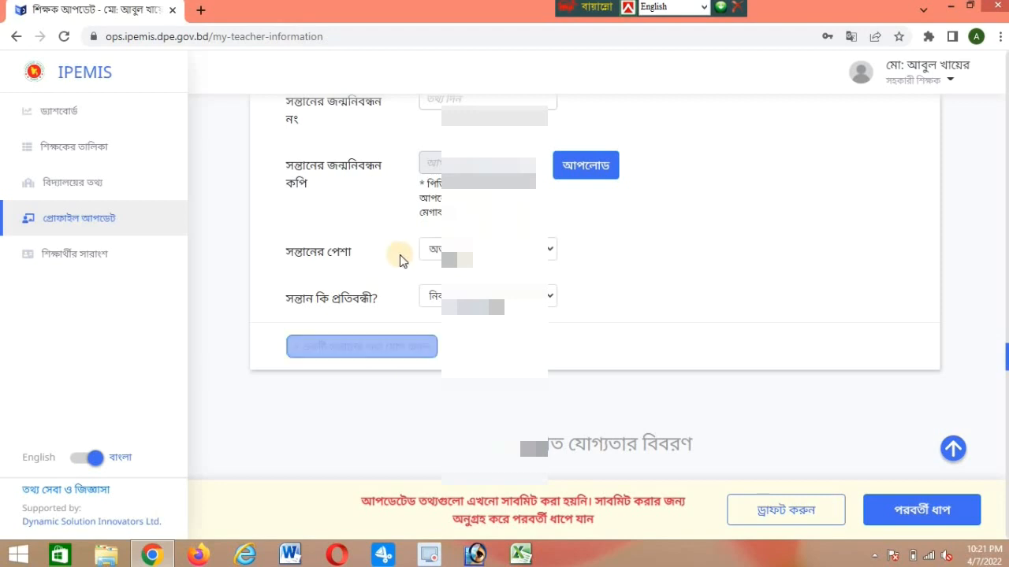
scroll(399, 255, down, 1)
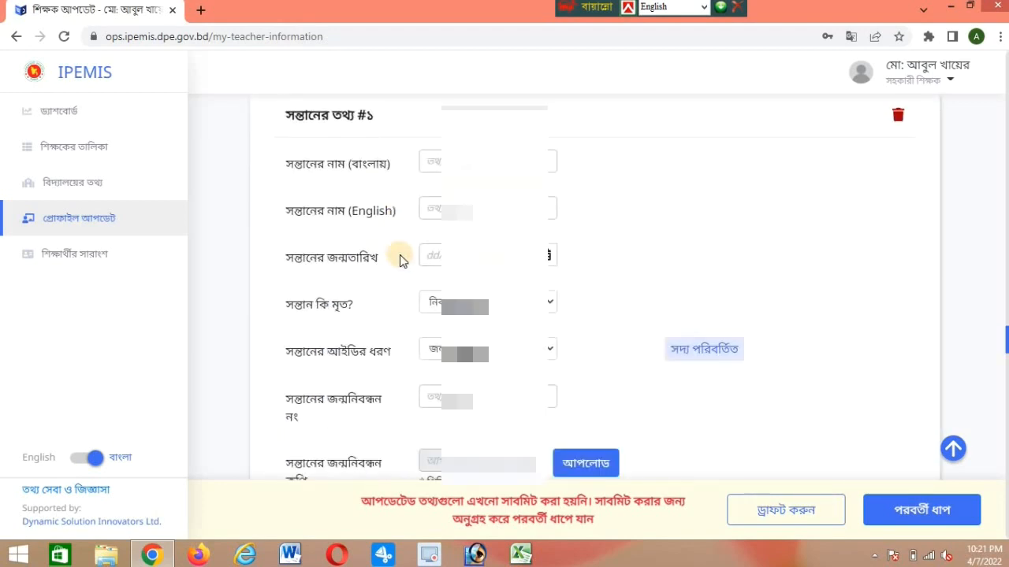
Check the passing year in educational qualification #১ and set its division/grade (পাশের বিভাগ/গ্রেড) to এ-
scroll(399, 254, down, 5)
scroll(399, 254, down, 4)
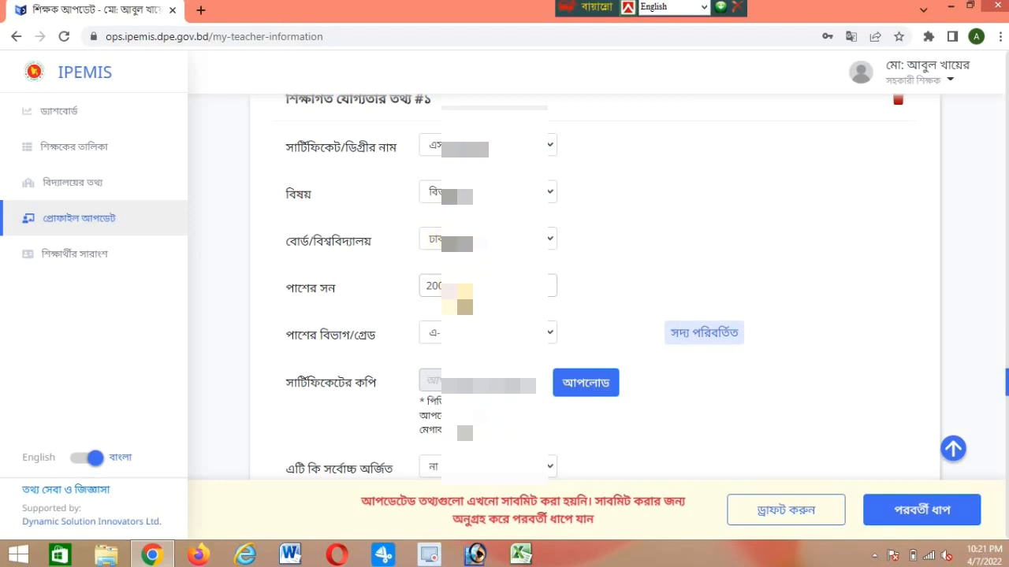
click(457, 293)
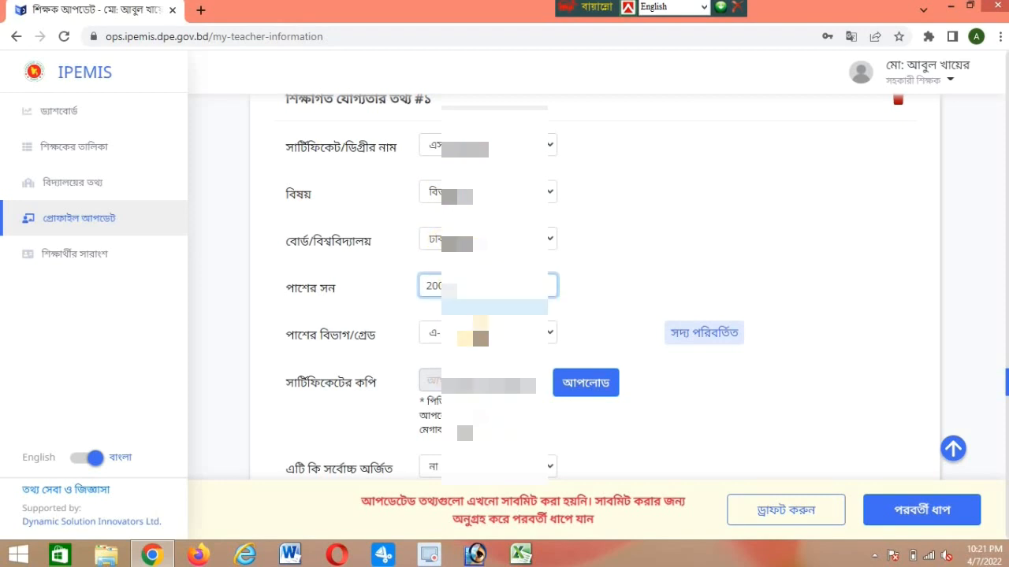
click(477, 332)
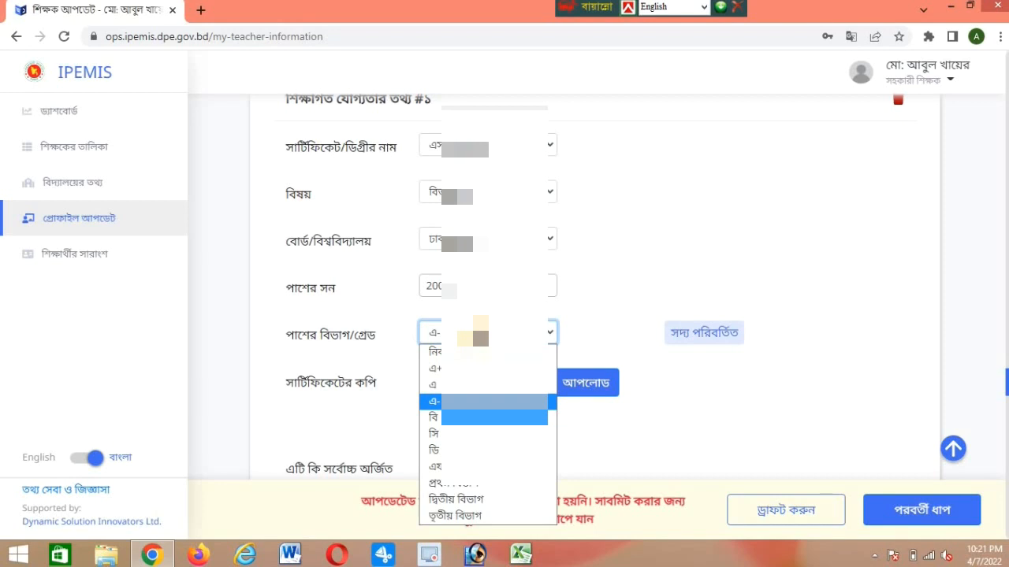
click(472, 401)
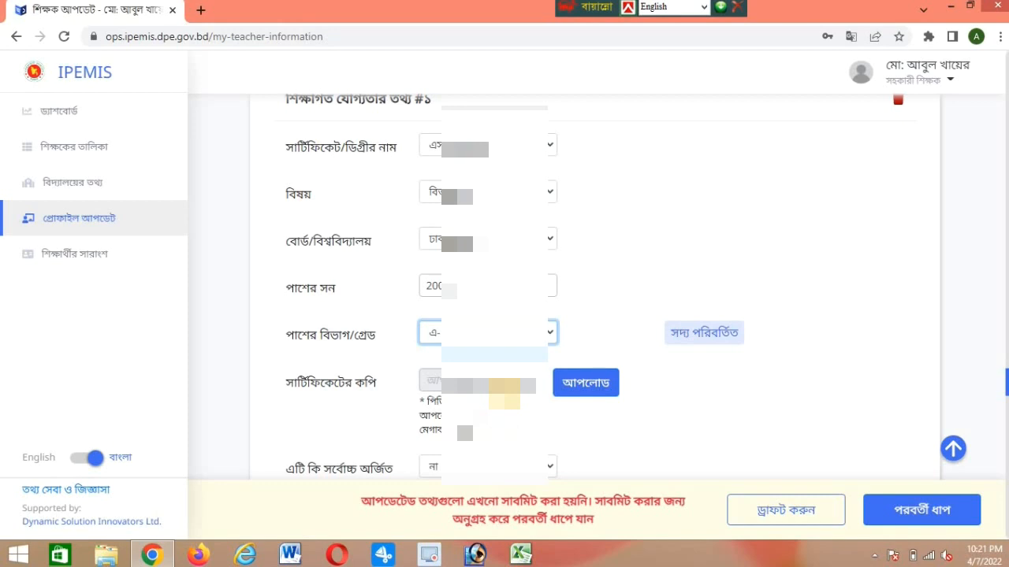
Check the certificate copy upload and highest degree (এটি কি সর্বোচ্চ অর্জিত ডিগ্রি?) fields of educational qualification #১
click(590, 386)
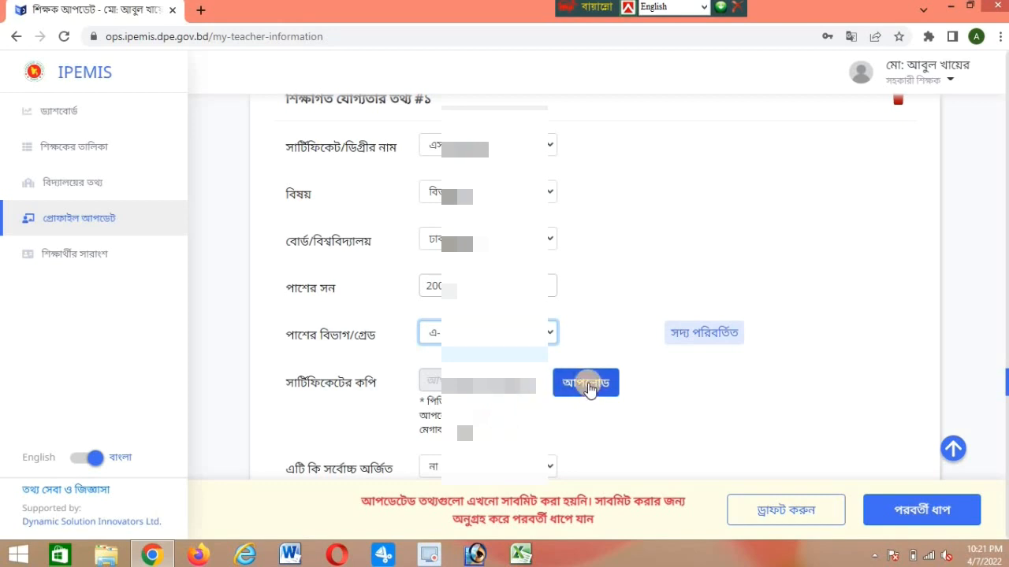
scroll(587, 388, down, 1)
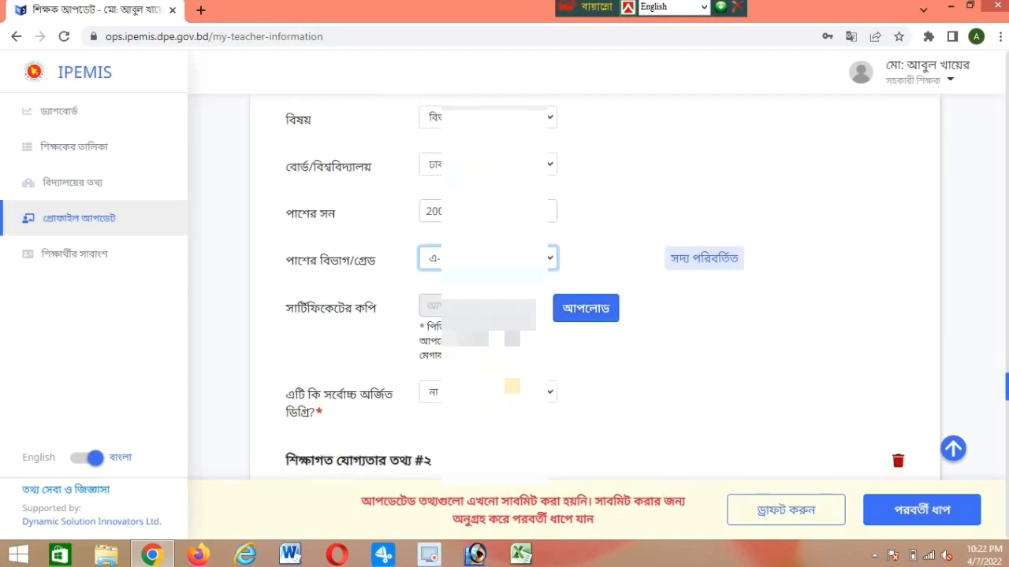
click(496, 398)
click(496, 399)
Check the division/grade and certificate copy (সার্টিফিকেটের কপি) fields of educational qualification #২
scroll(496, 402, down, 6)
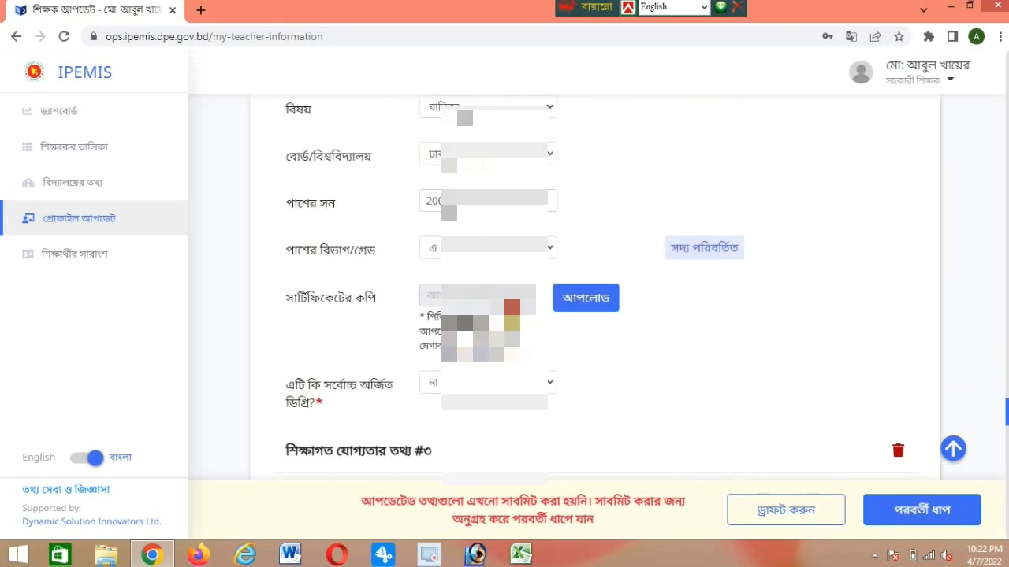
click(512, 301)
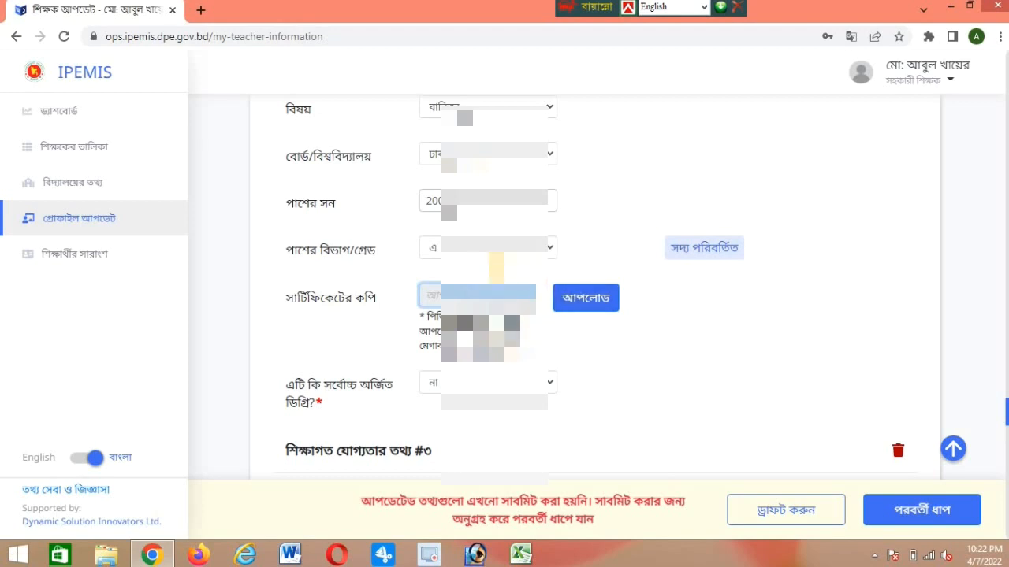
click(490, 251)
click(492, 250)
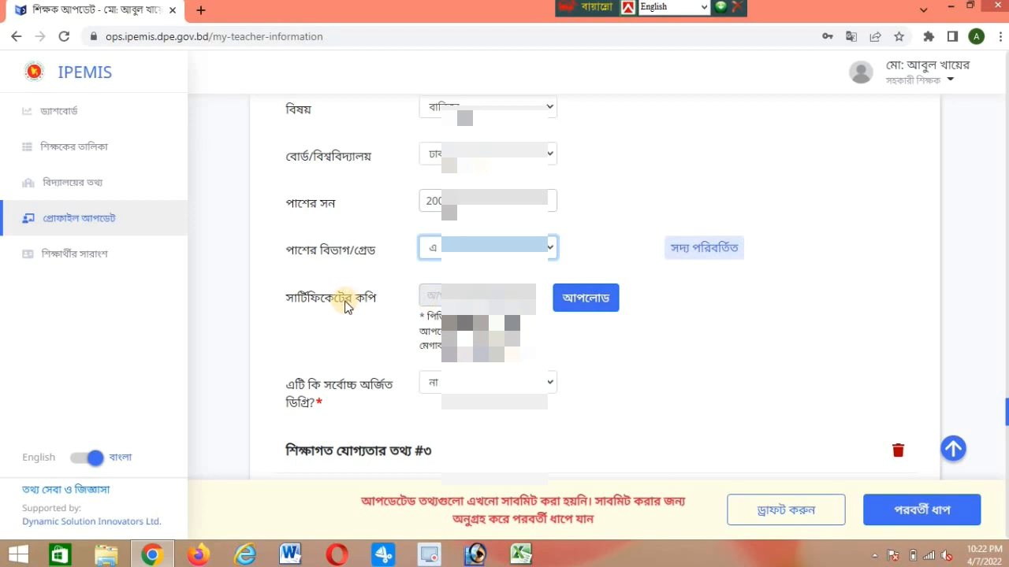
click(582, 307)
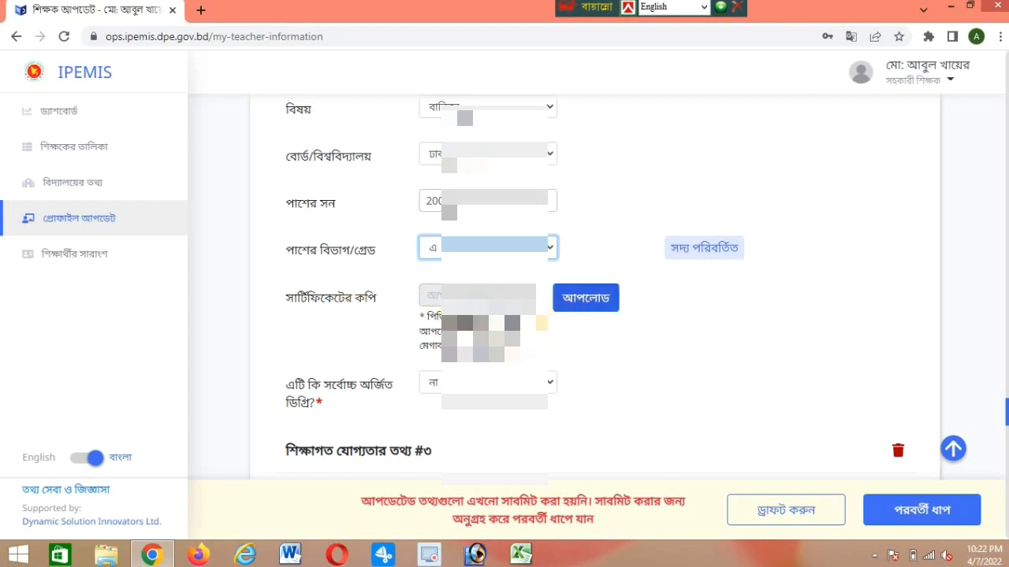
Set the division/grade (পাশের বিভাগ/গ্রেড) of educational qualification #৩ to দ্বিতীয় বিভাগ
scroll(541, 323, down, 6)
scroll(541, 323, down, 4)
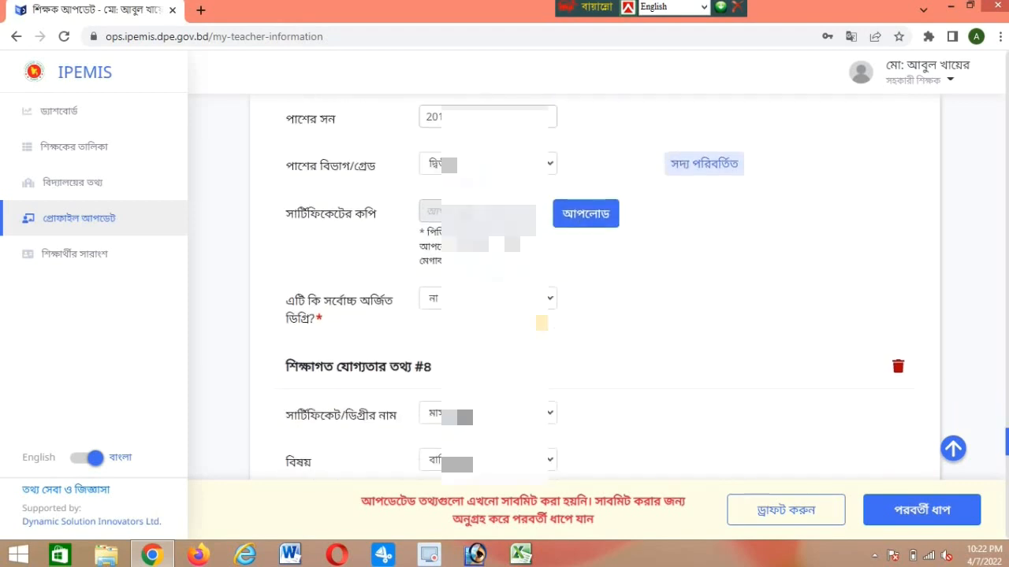
scroll(540, 323, down, 3)
click(549, 166)
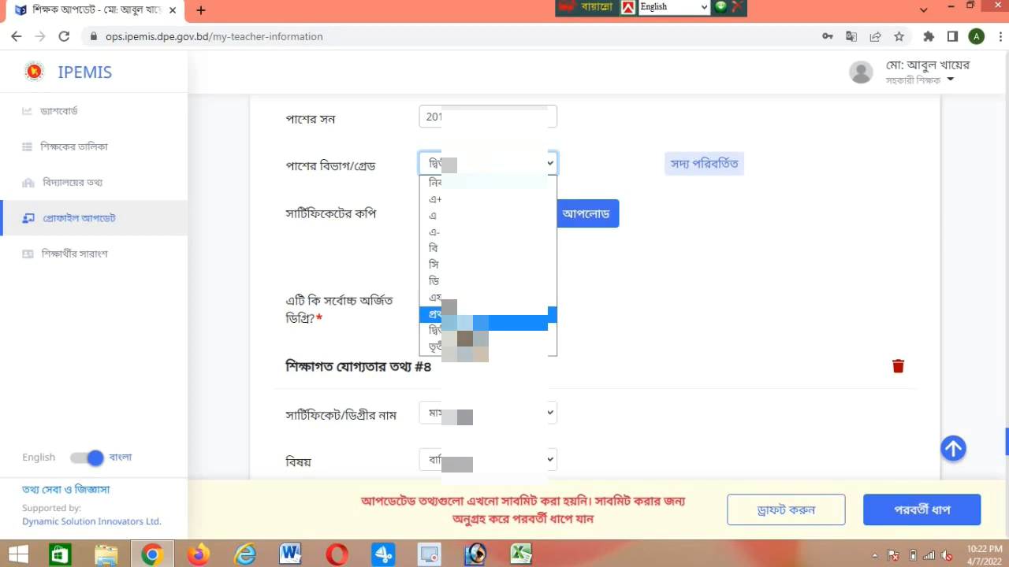
click(468, 331)
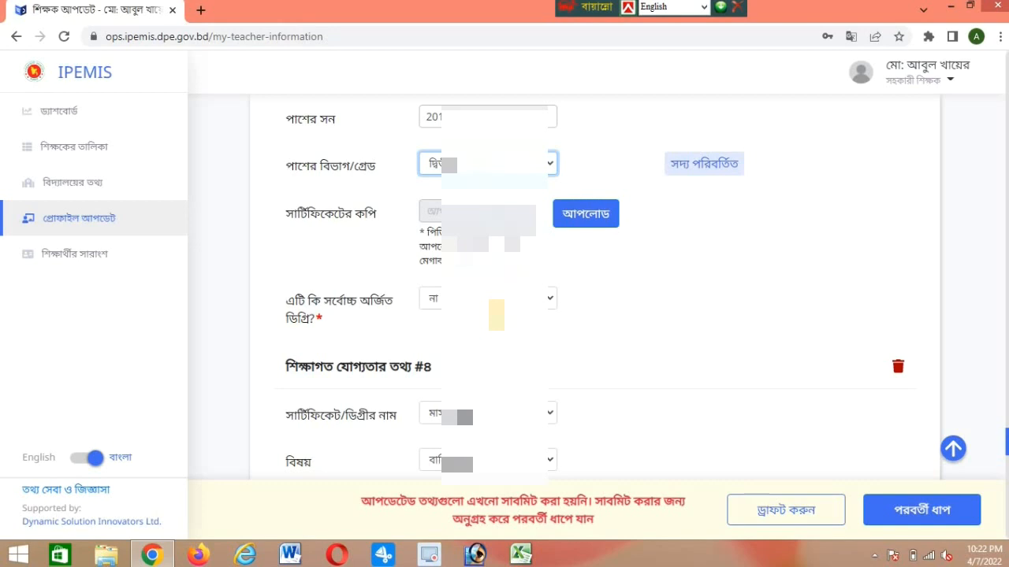
Set the designation (পদবি) in posting history #১ to the lower of the options beginning with "সহ"
scroll(496, 315, down, 5)
scroll(496, 166, down, 1)
scroll(496, 166, down, 2)
scroll(497, 165, up, 5)
scroll(496, 165, down, 4)
scroll(496, 166, down, 6)
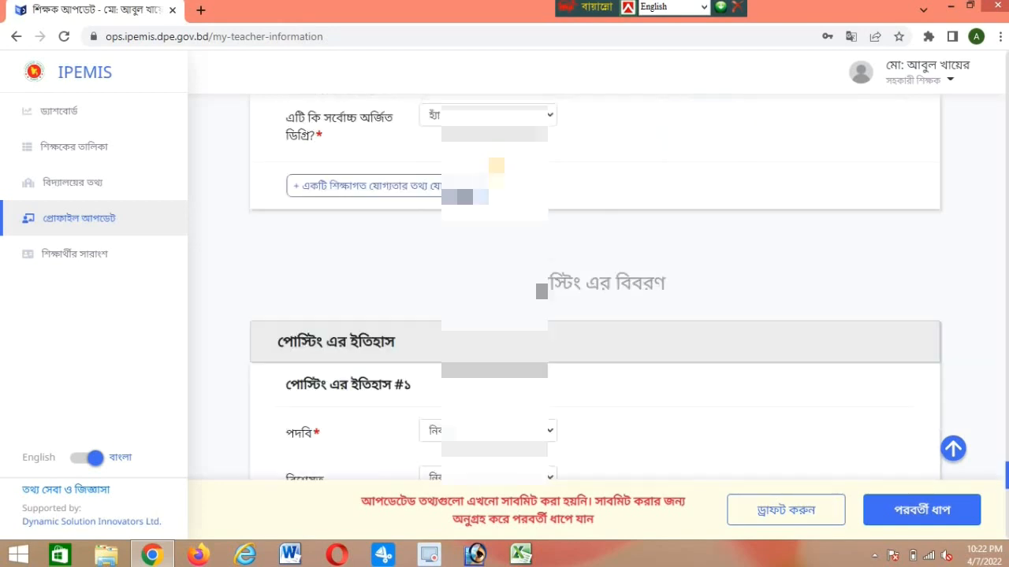
scroll(595, 286, up, 3)
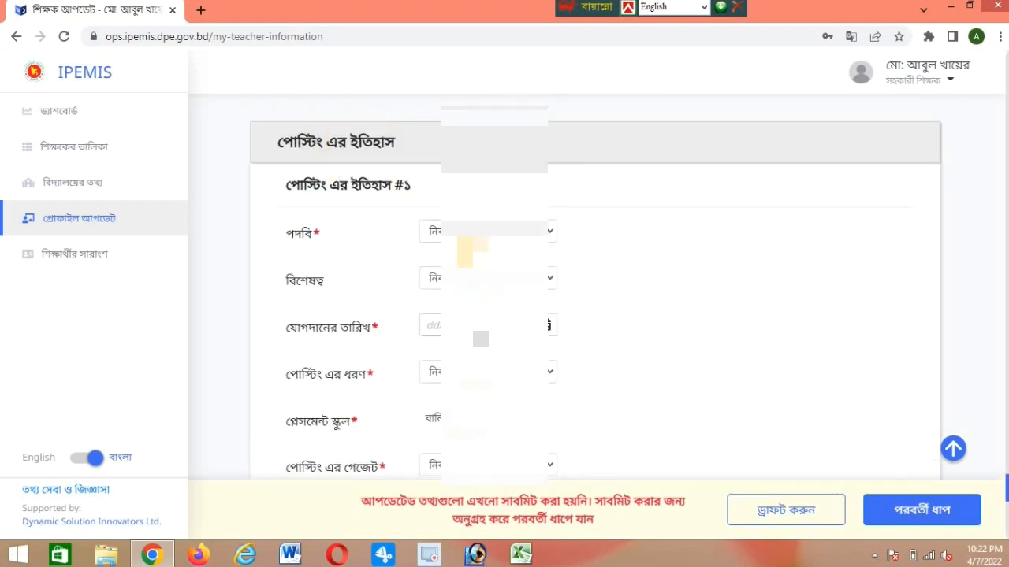
click(472, 234)
click(472, 238)
click(472, 238)
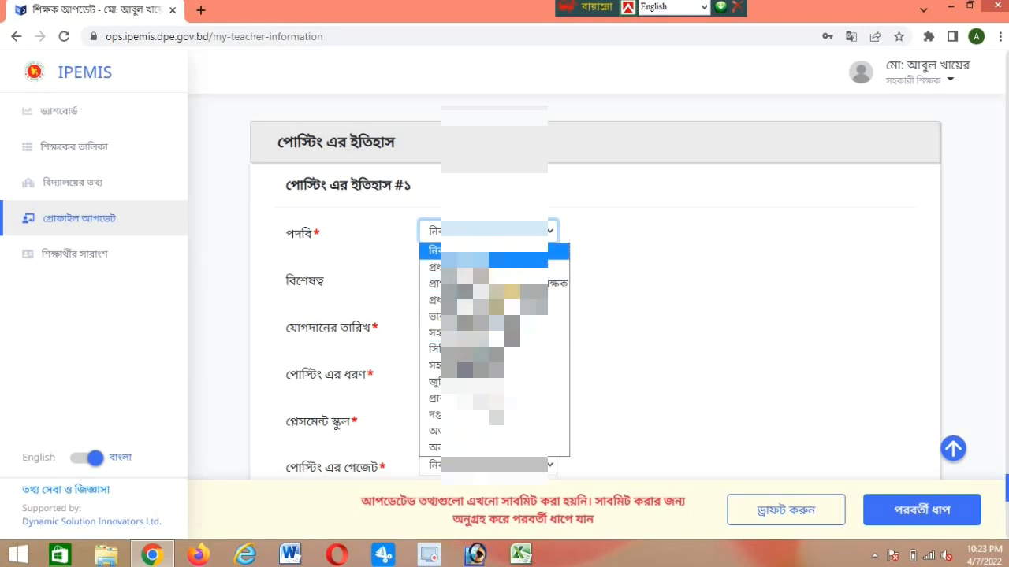
click(430, 366)
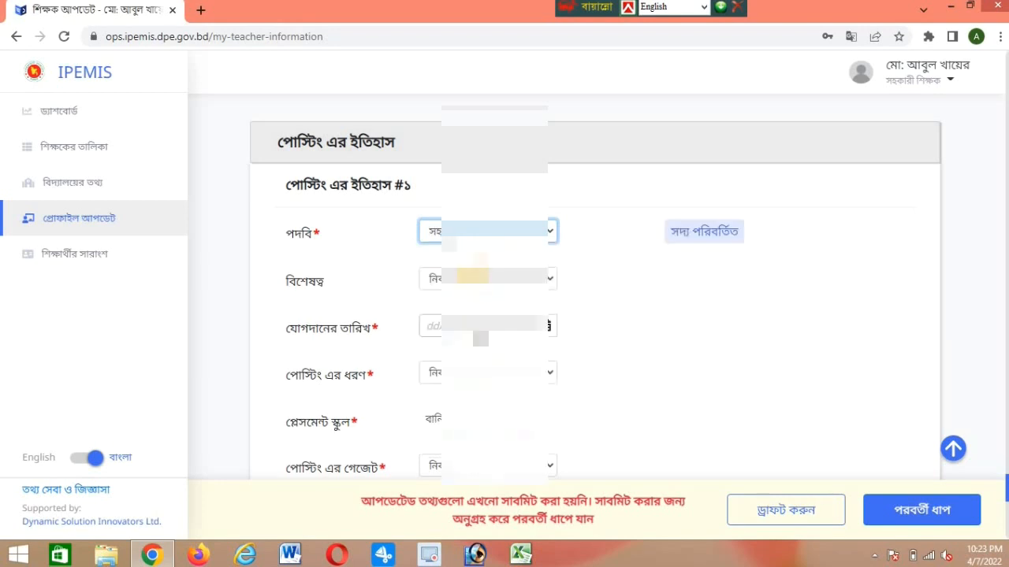
Set the specialty (বিশেষত্ব) in posting history #১ to the last option and open the joining date (যোগদানের তারিখ) field
click(490, 282)
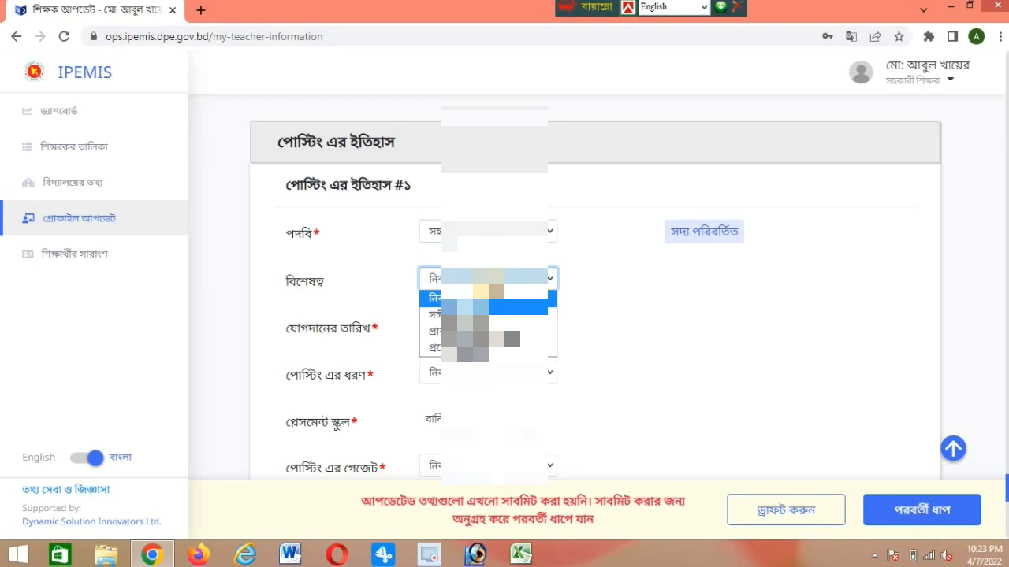
click(481, 348)
click(473, 331)
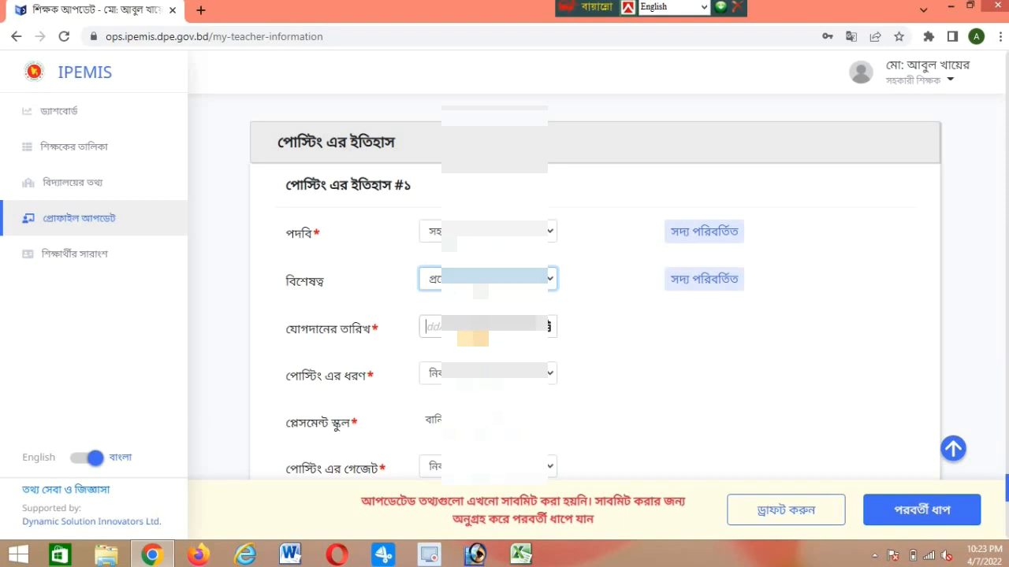
Examine the choices for posting type (পোস্টিং এর ধরণ) and posting gazette (পোস্টিং এর গেজেট), without selecting any
scroll(473, 331, down, 2)
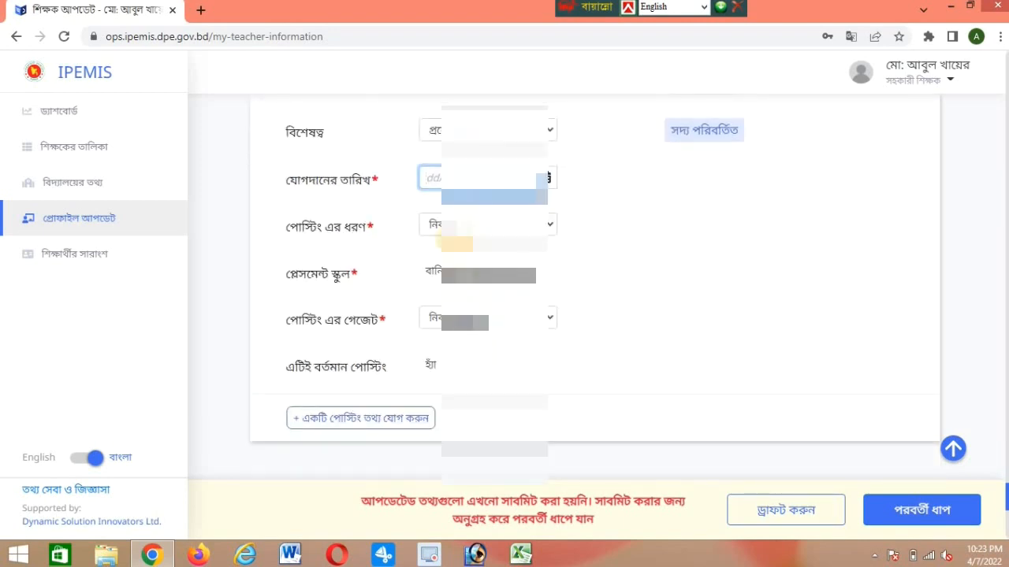
click(463, 227)
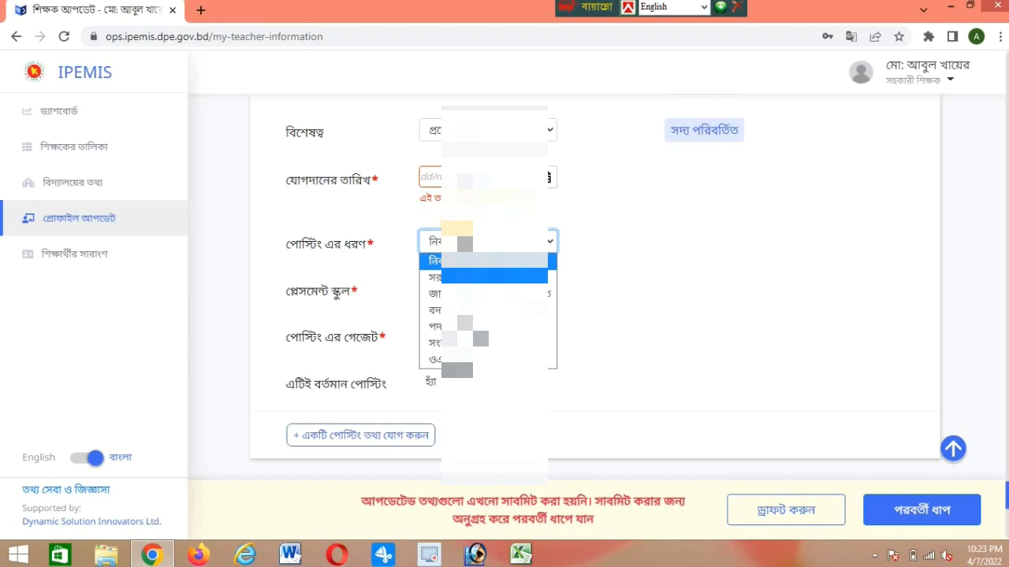
key(Return)
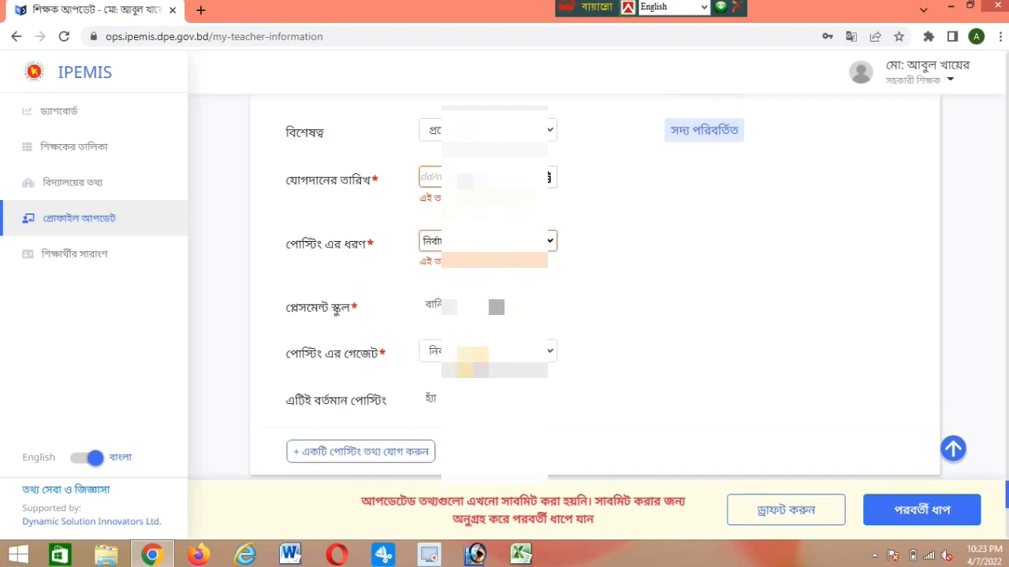
click(473, 352)
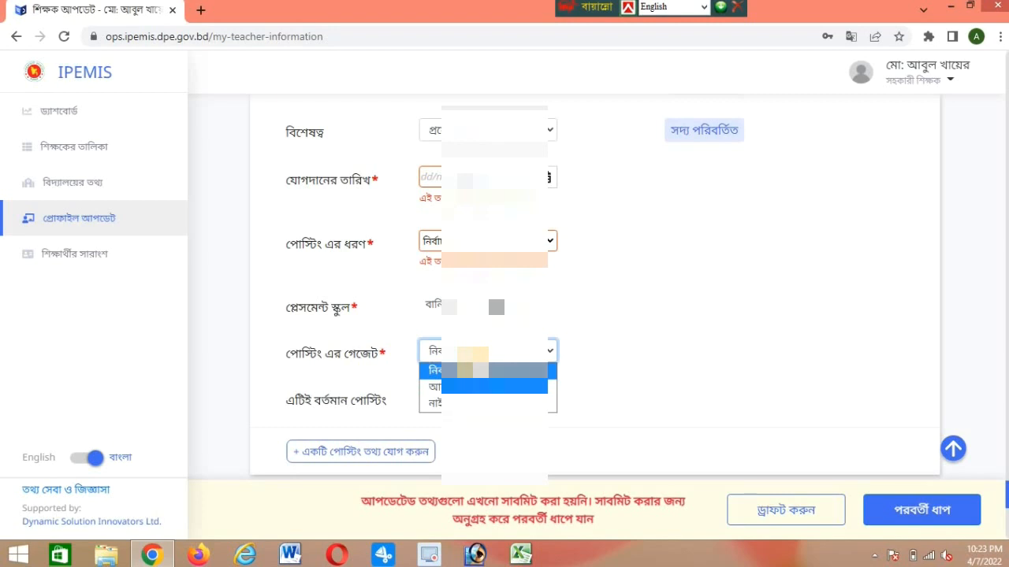
click(474, 360)
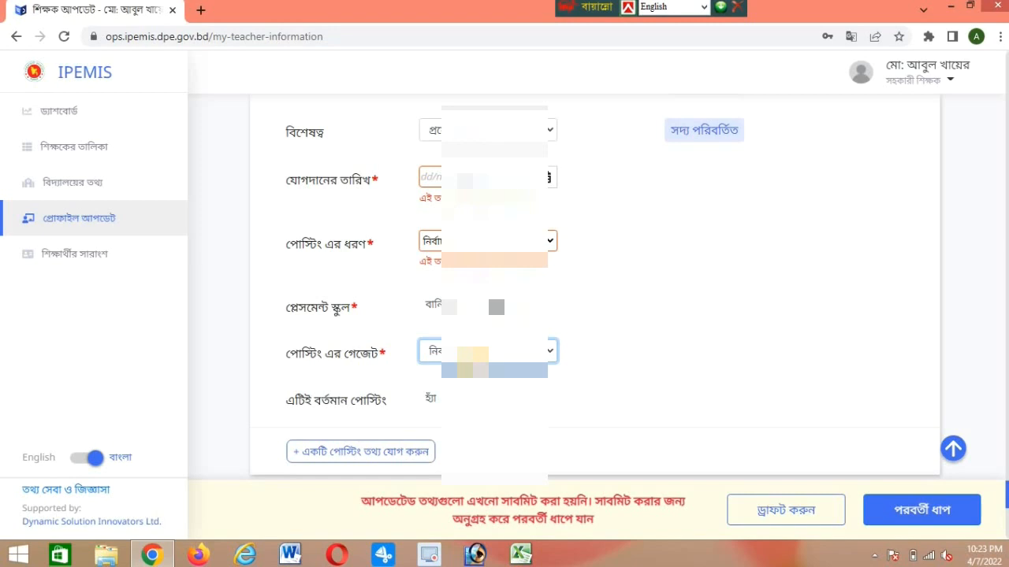
click(473, 352)
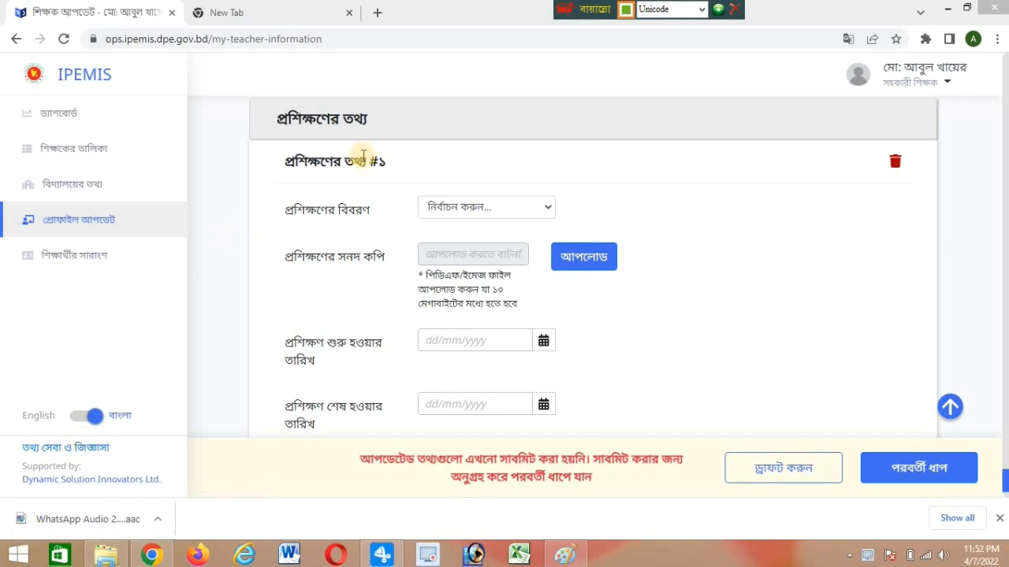
Examine the training description (প্রশিক্ষণের বিবরণ) choices and the certificate upload, start date and end date fields of training #১, without filling them in
click(497, 212)
click(496, 211)
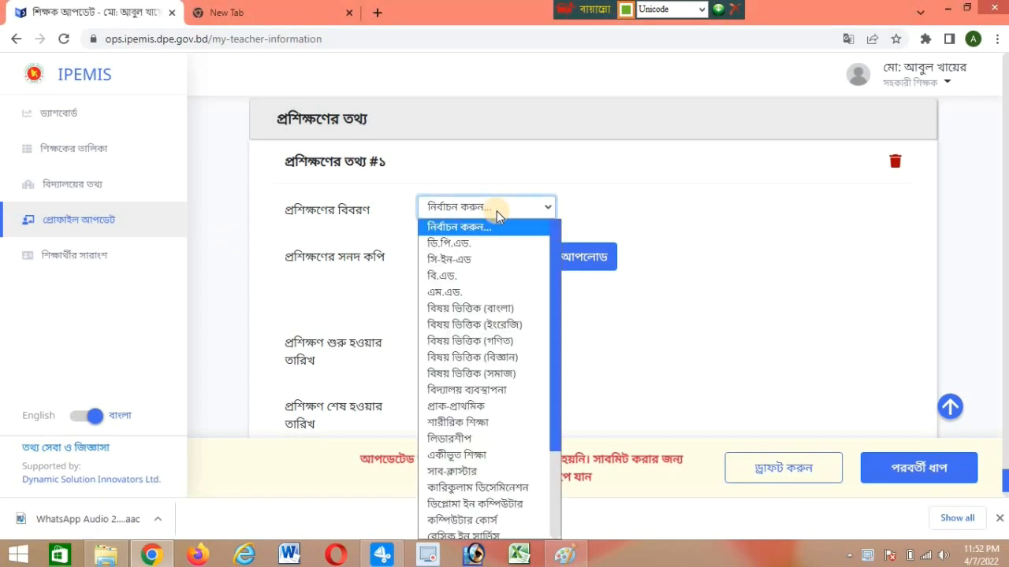
click(496, 212)
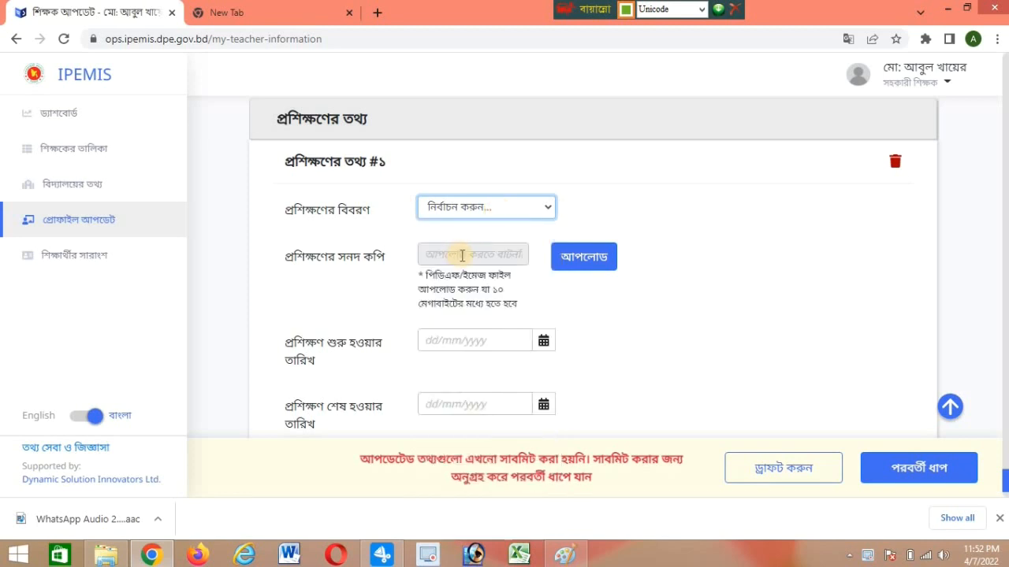
click(574, 260)
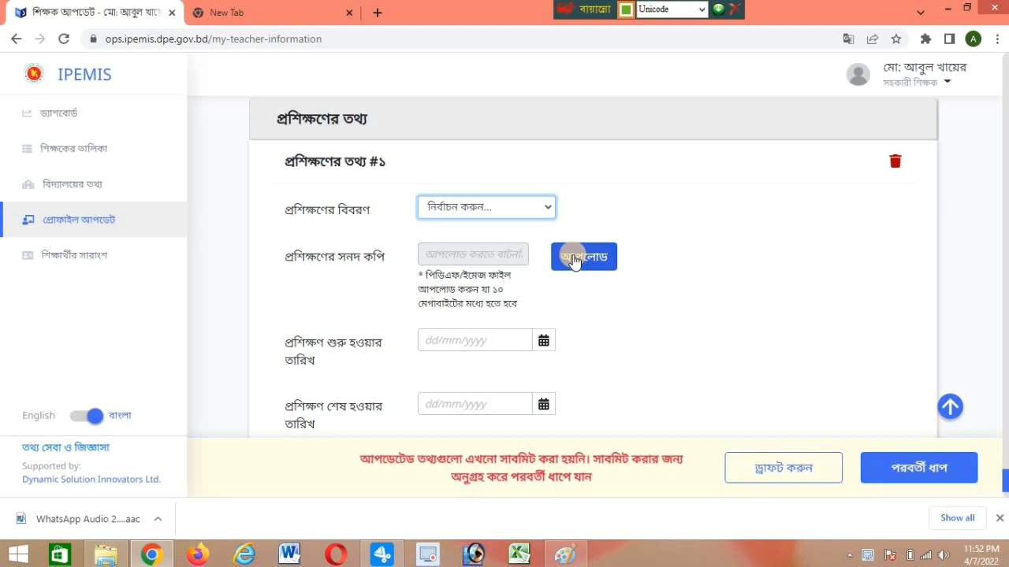
click(450, 340)
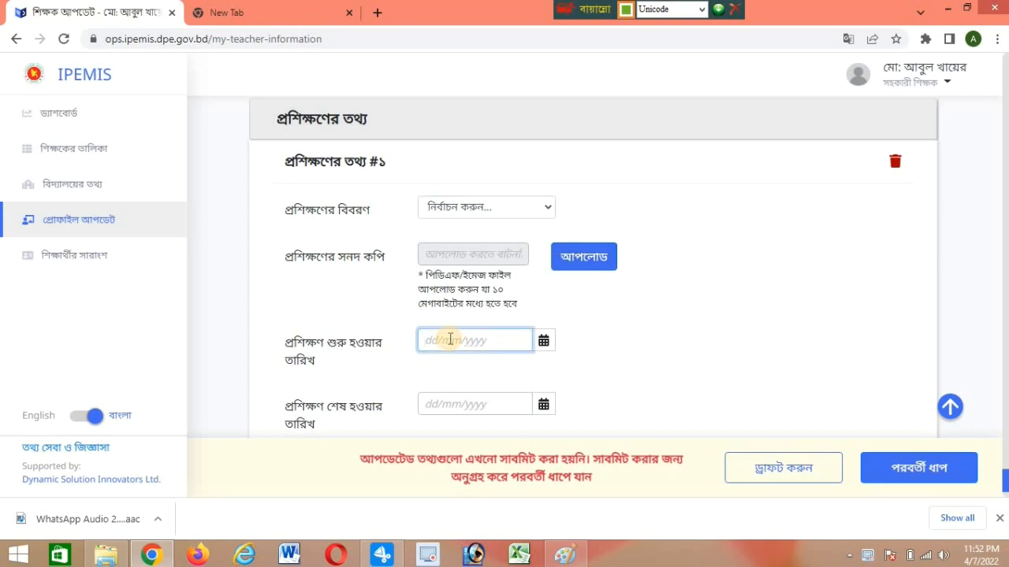
click(450, 407)
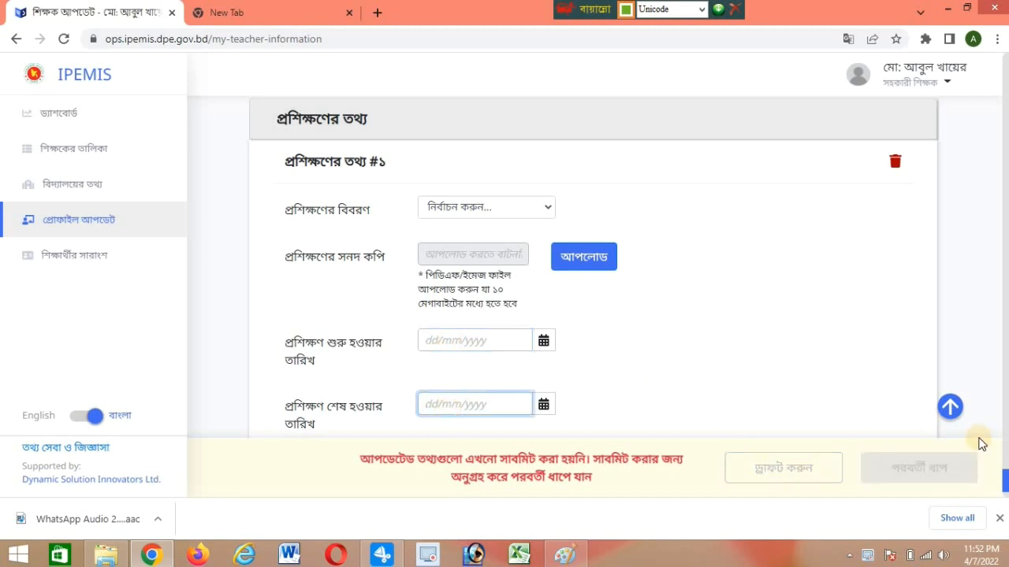
scroll(707, 378, down, 2)
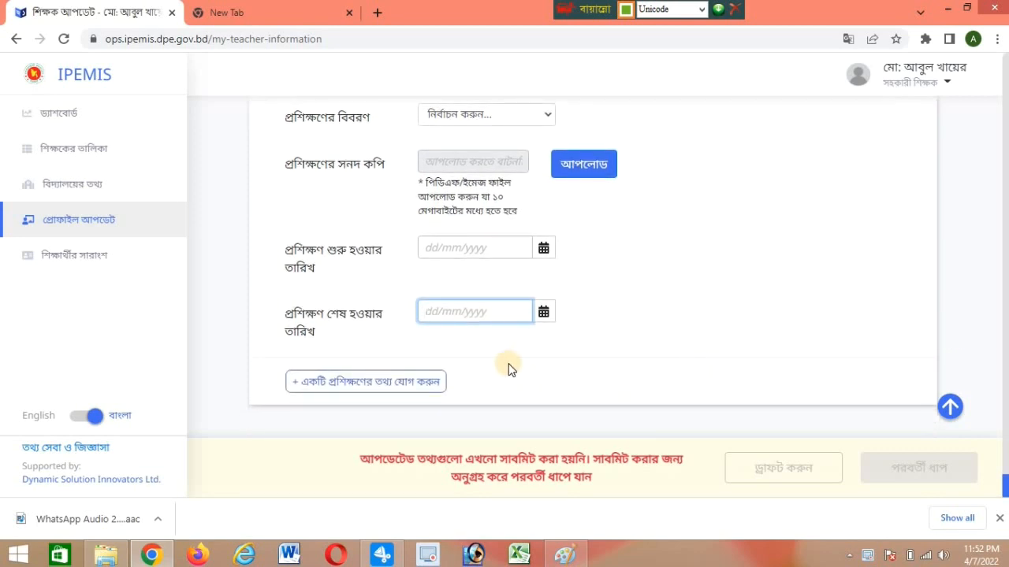
Review the family, educational qualification, posting history and training sections of the profile form for entries that need correction
scroll(508, 368, up, 10)
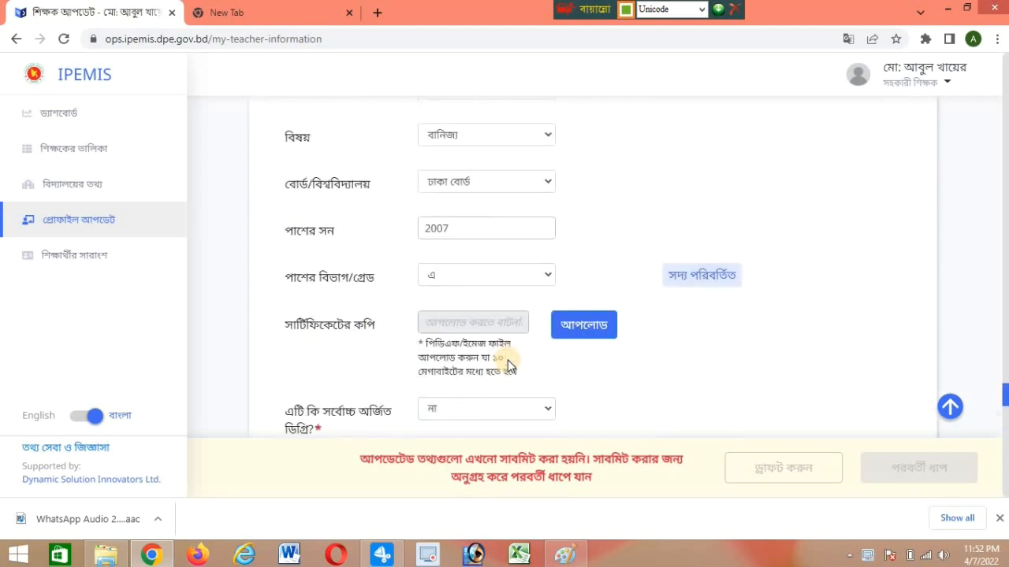
scroll(509, 365, down, 1)
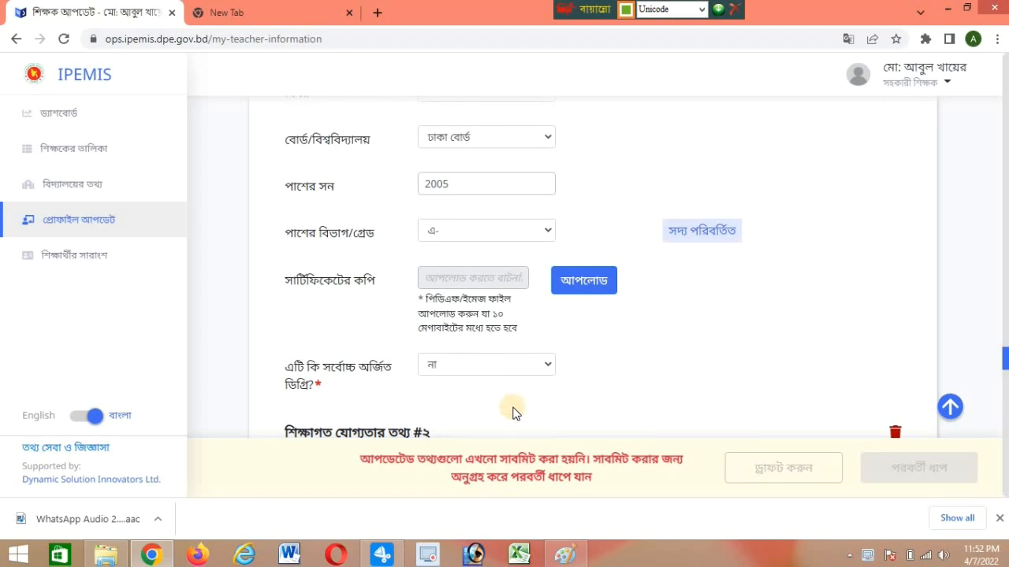
scroll(513, 410, down, 10)
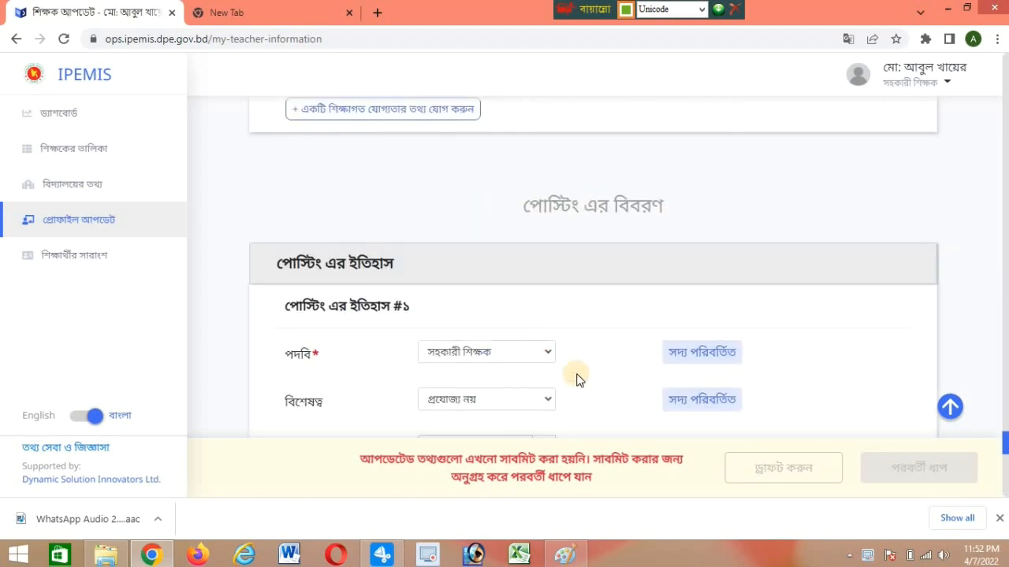
scroll(576, 380, up, 5)
scroll(575, 380, down, 9)
scroll(576, 380, up, 12)
scroll(576, 380, down, 8)
scroll(576, 380, down, 10)
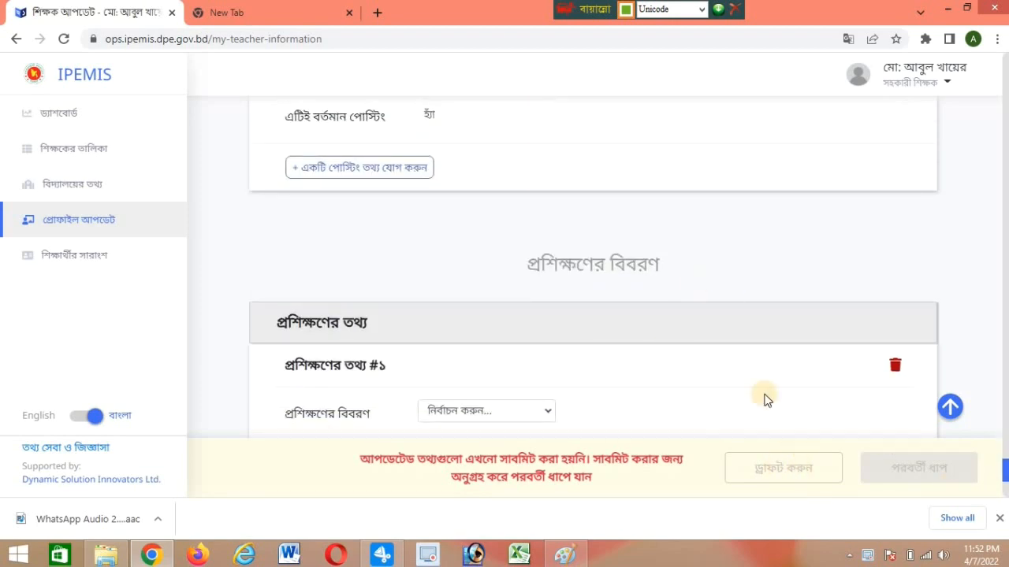
scroll(765, 399, up, 10)
scroll(765, 399, up, 4)
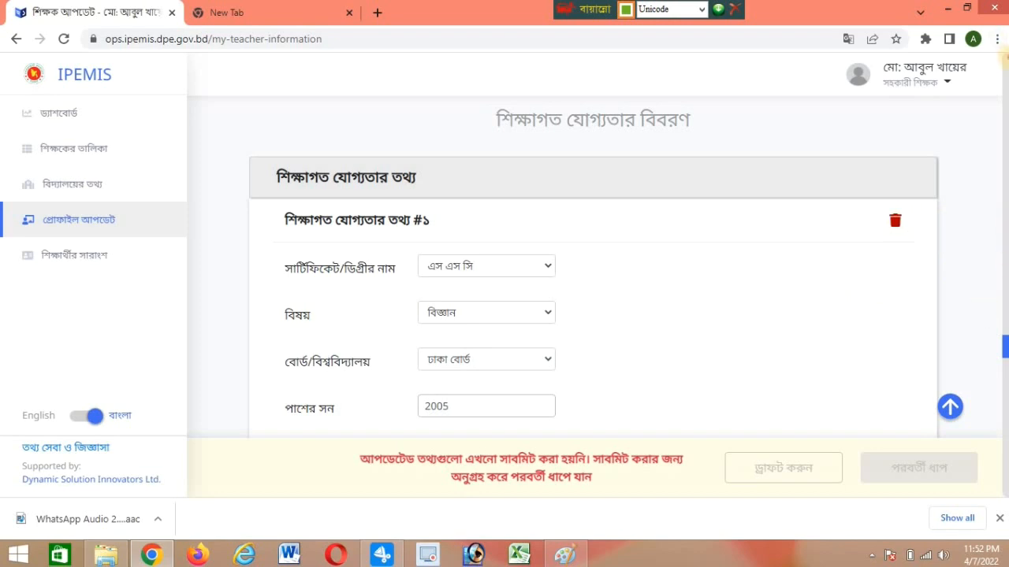
scroll(1001, 49, up, 10)
scroll(1002, 56, up, 5)
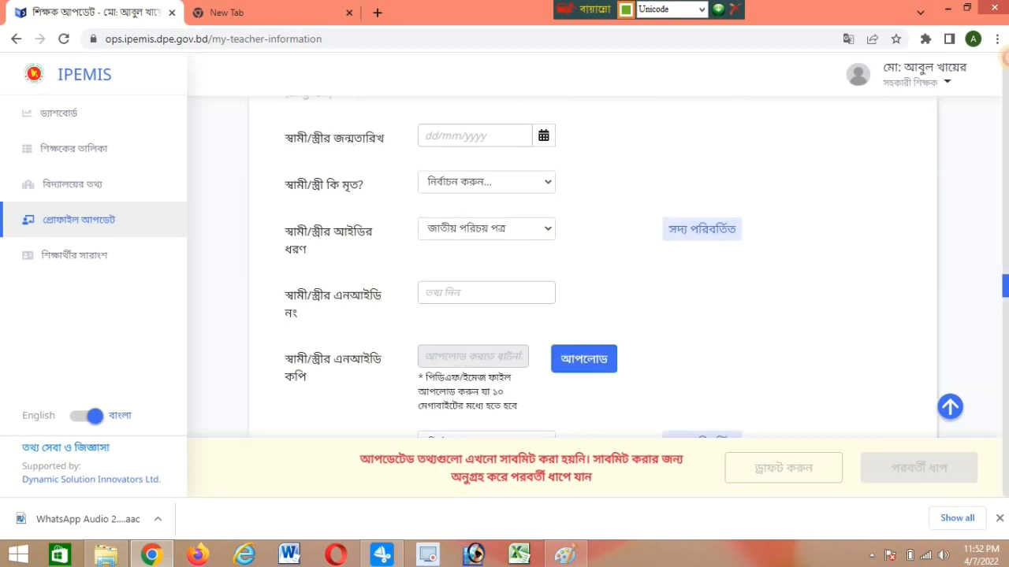
scroll(941, 313, down, 1)
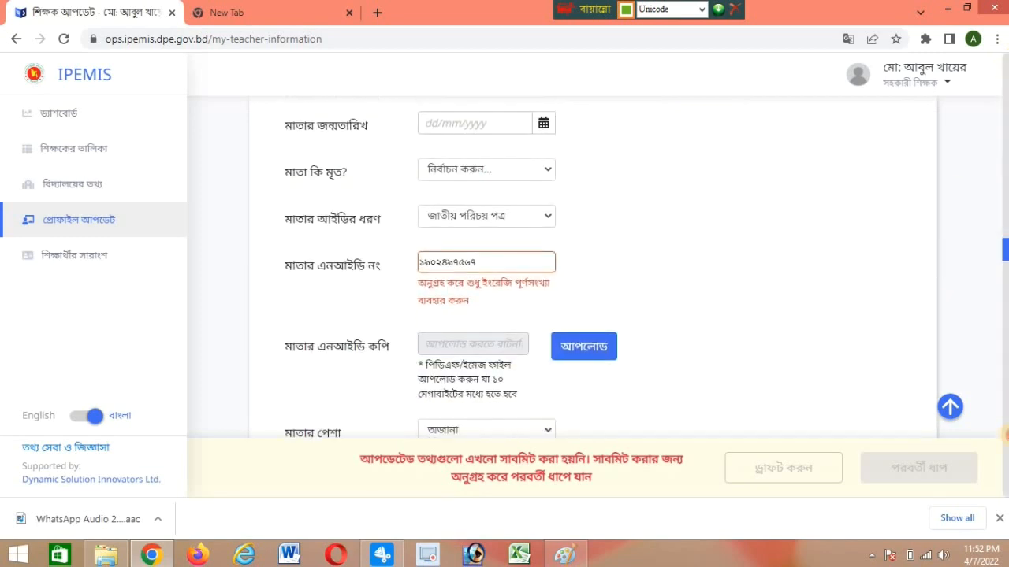
scroll(591, 268, down, 15)
scroll(897, 420, down, 6)
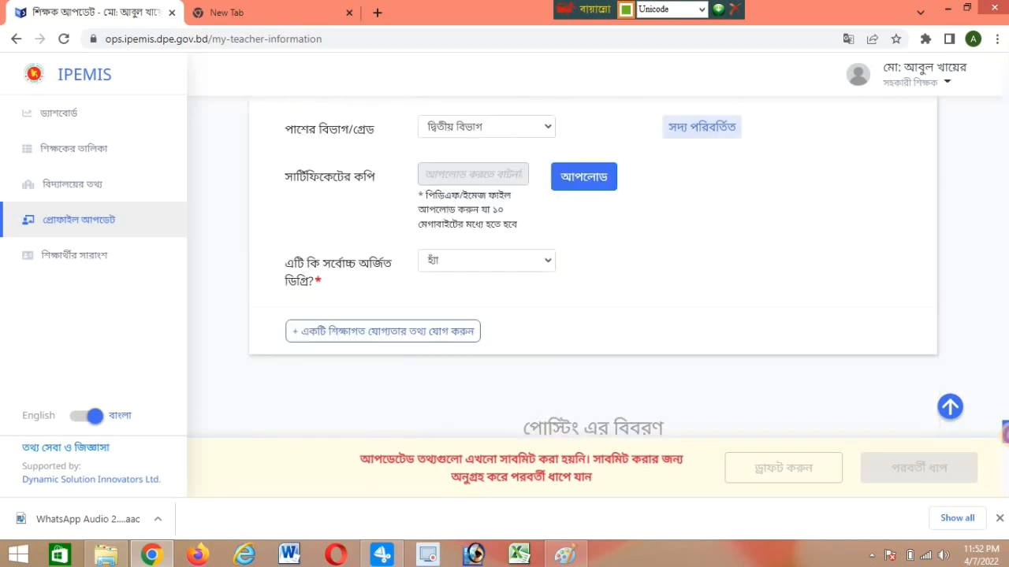